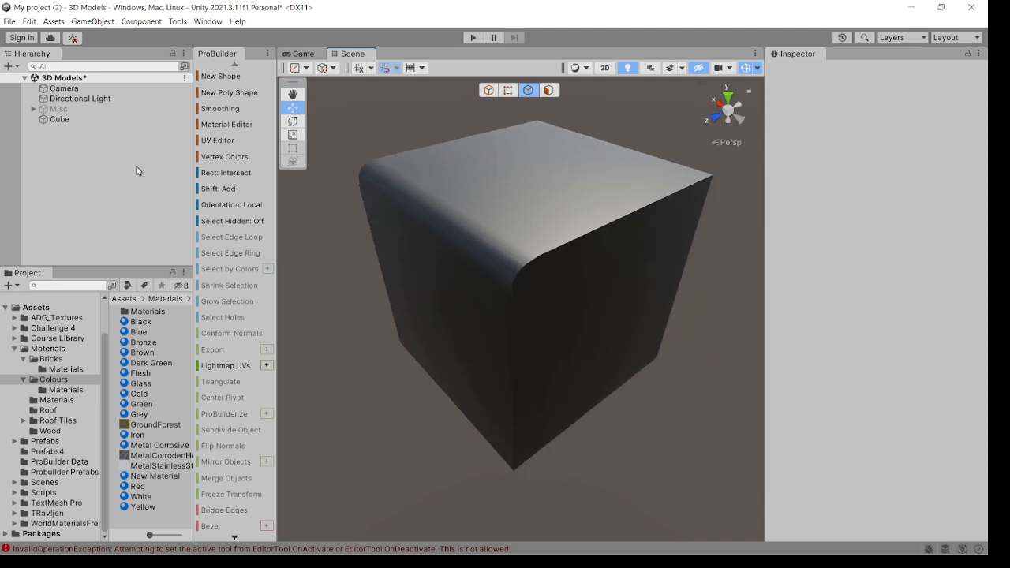
- Delete the existing cube with the rounded edge from the scene
left_click(488, 90)
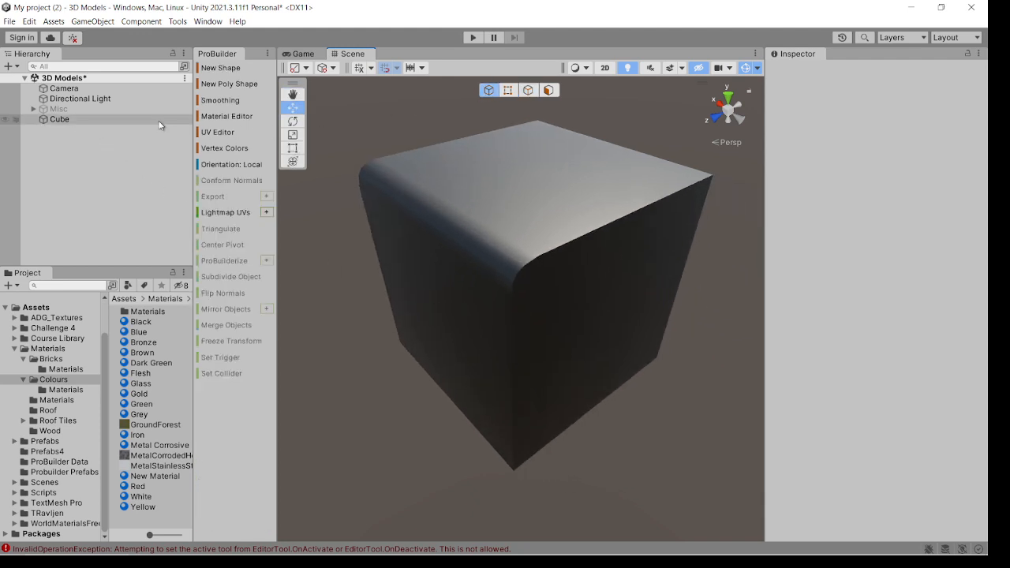
left_click(95, 120)
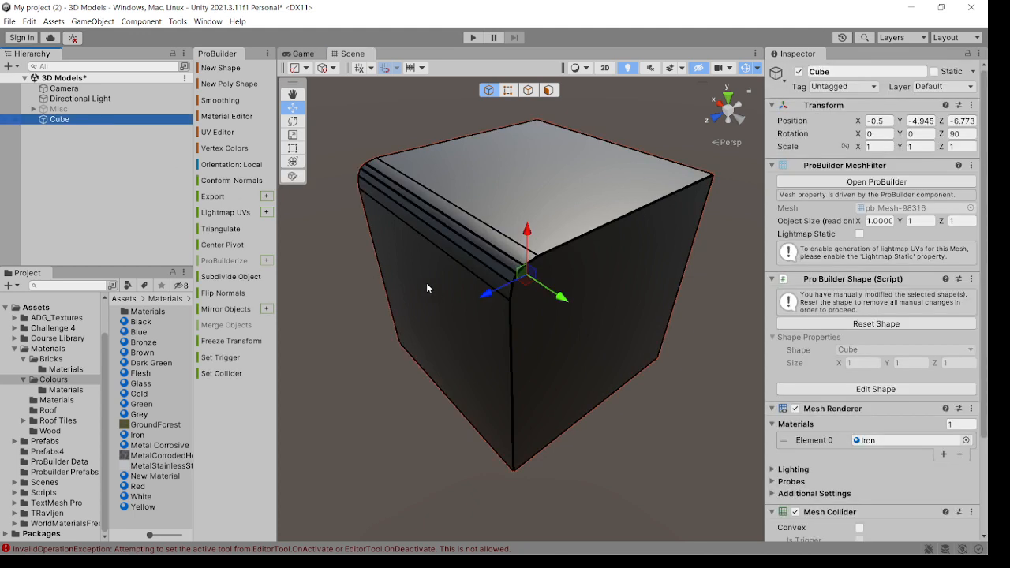
key("Delete")
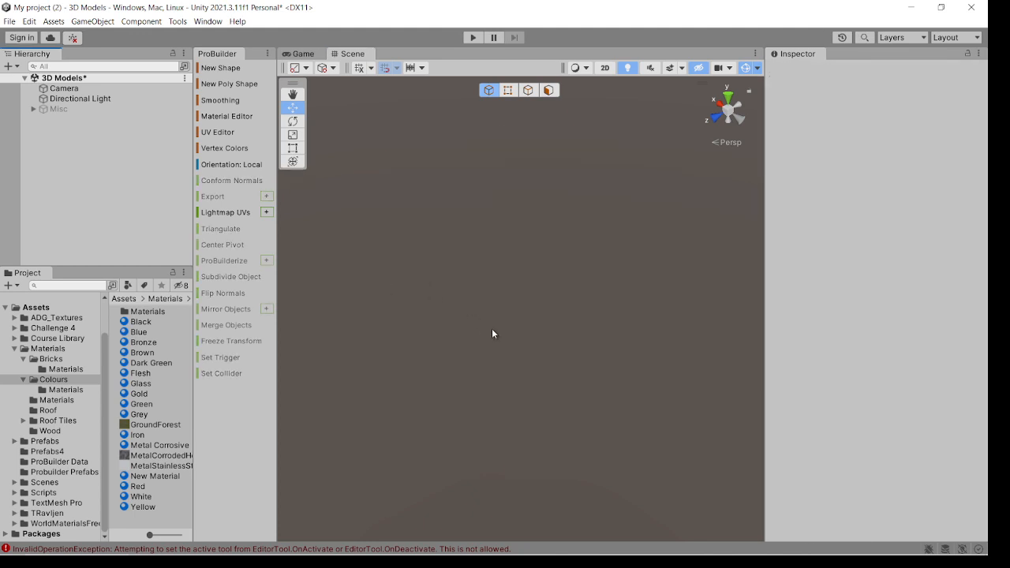
- Create a new ProBuilder cube measuring 1 × 1 × 1 with a centred pivot
key("ctrl+shift+k")
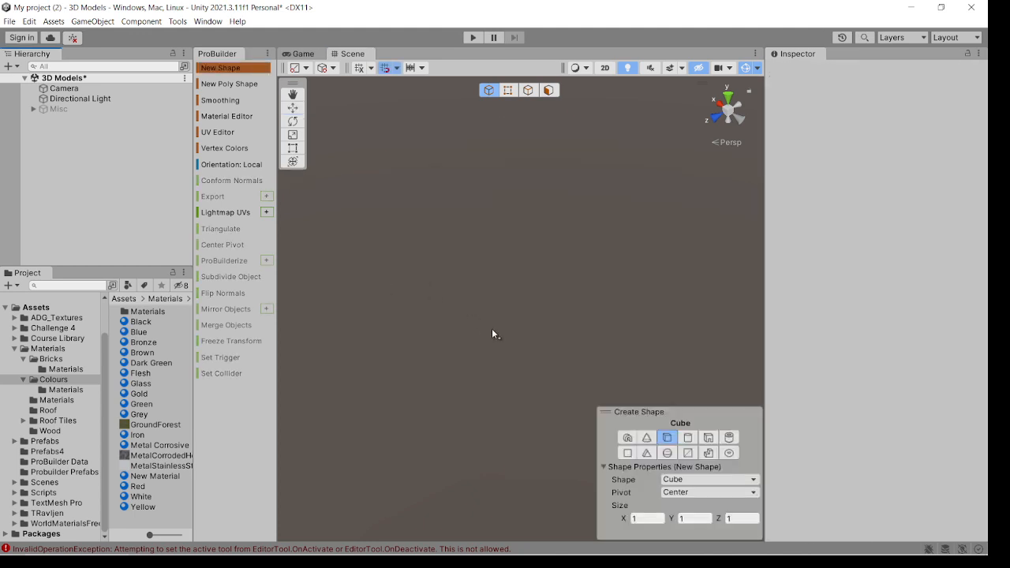
left_click_drag(491, 328, 450, 262)
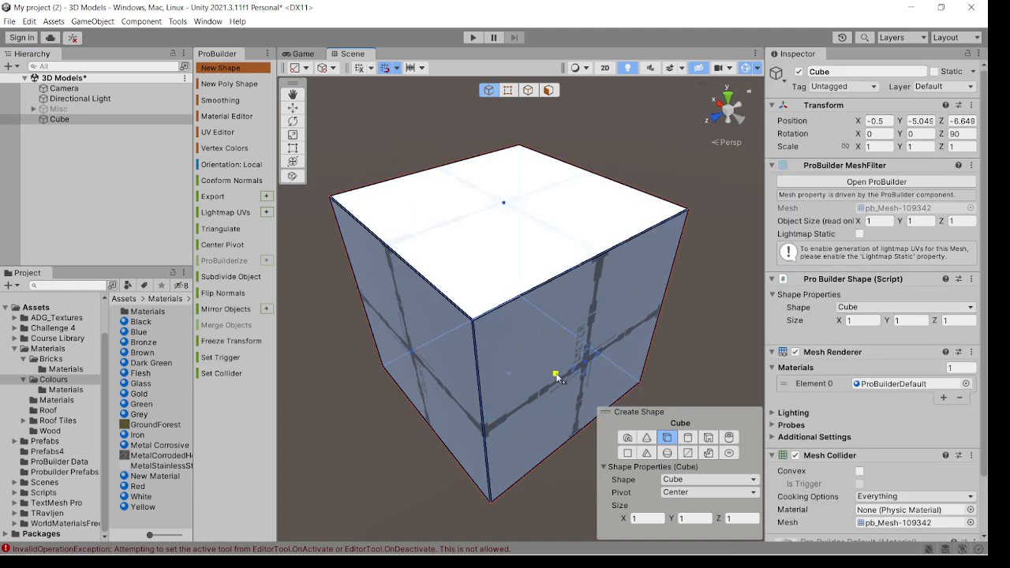
key("Escape")
- Connect two opposite edges of the cube's top face with a new edge across the middle
left_click_drag(523, 336, 539, 371, "alt")
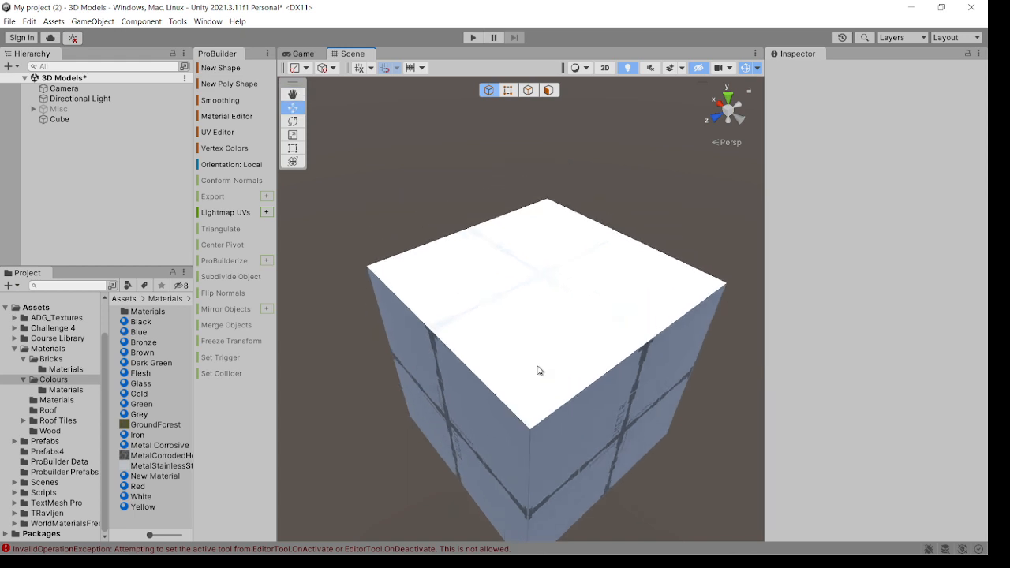
left_click(528, 90)
left_click(466, 364)
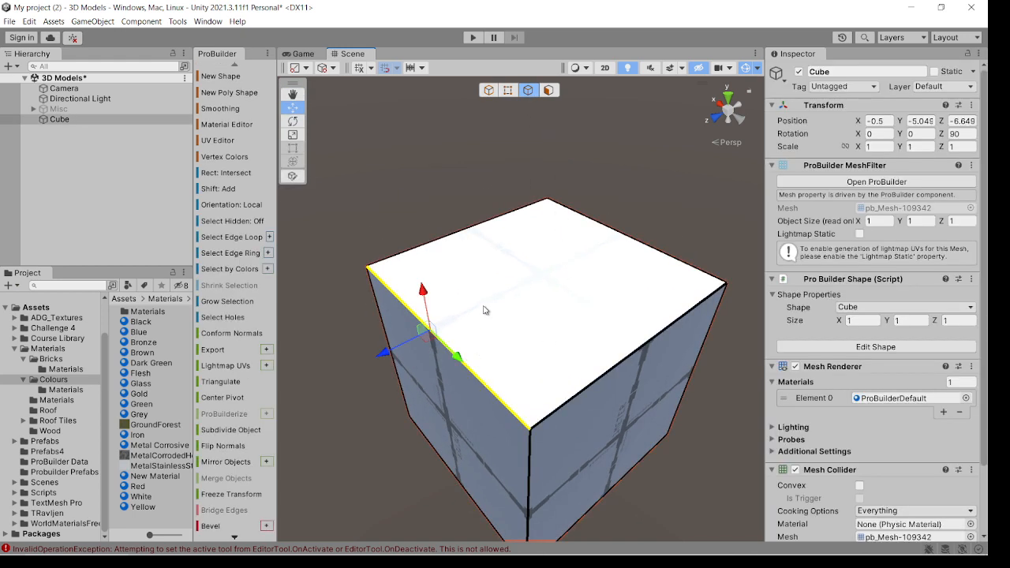
left_click_drag(485, 309, 480, 328, "alt")
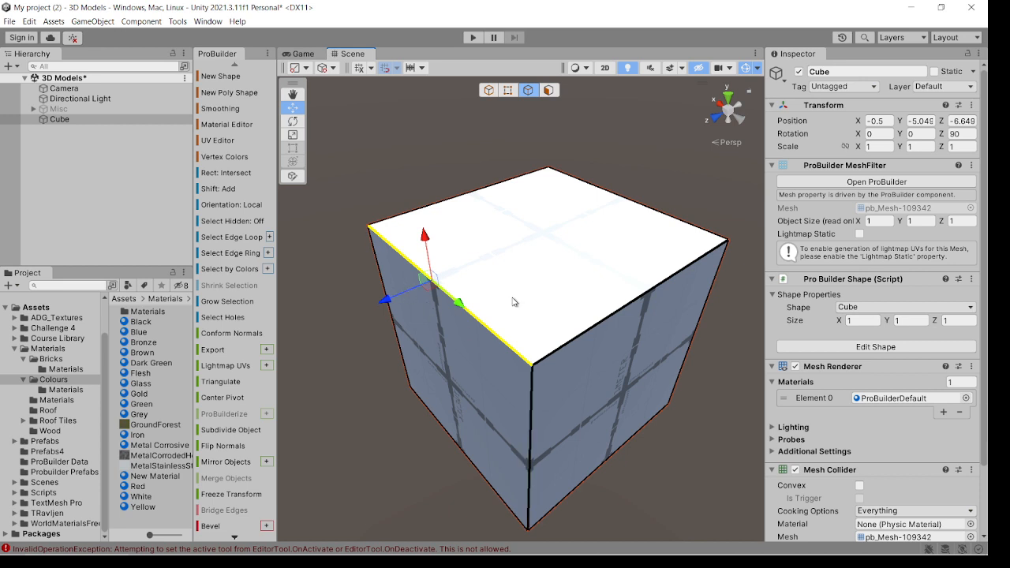
left_click(443, 211)
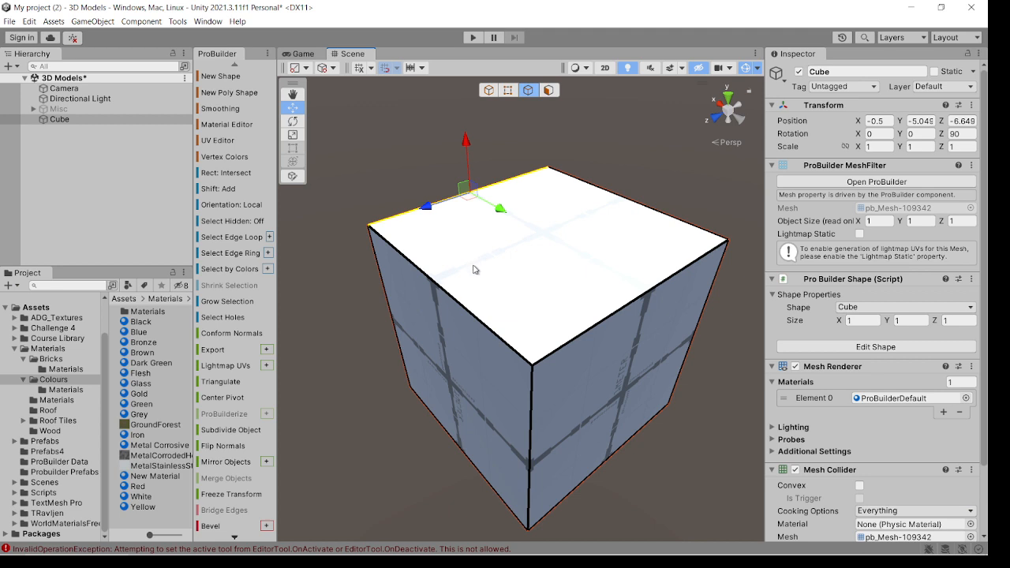
left_click(405, 219)
left_click(594, 330)
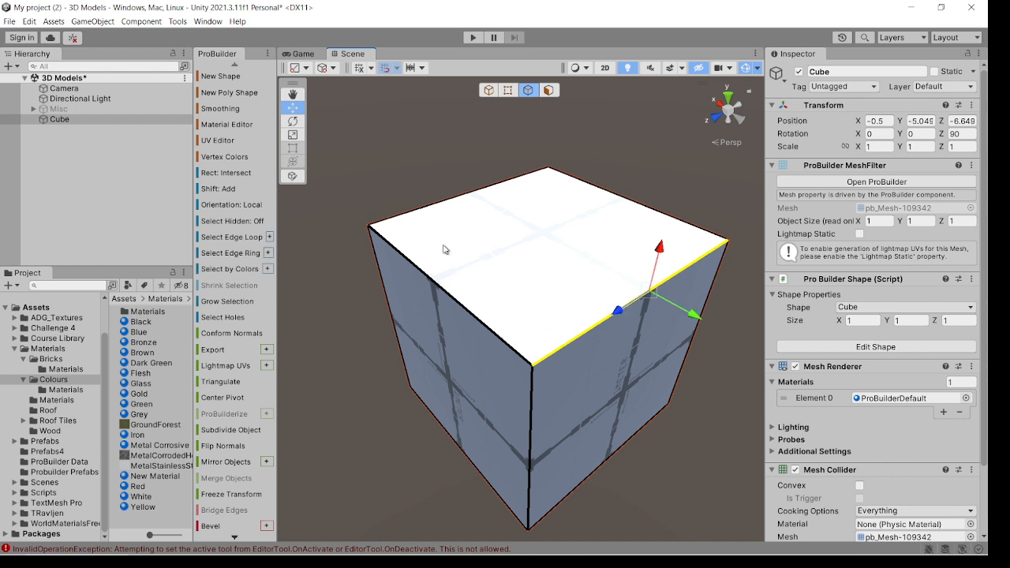
left_click(432, 219, "shift")
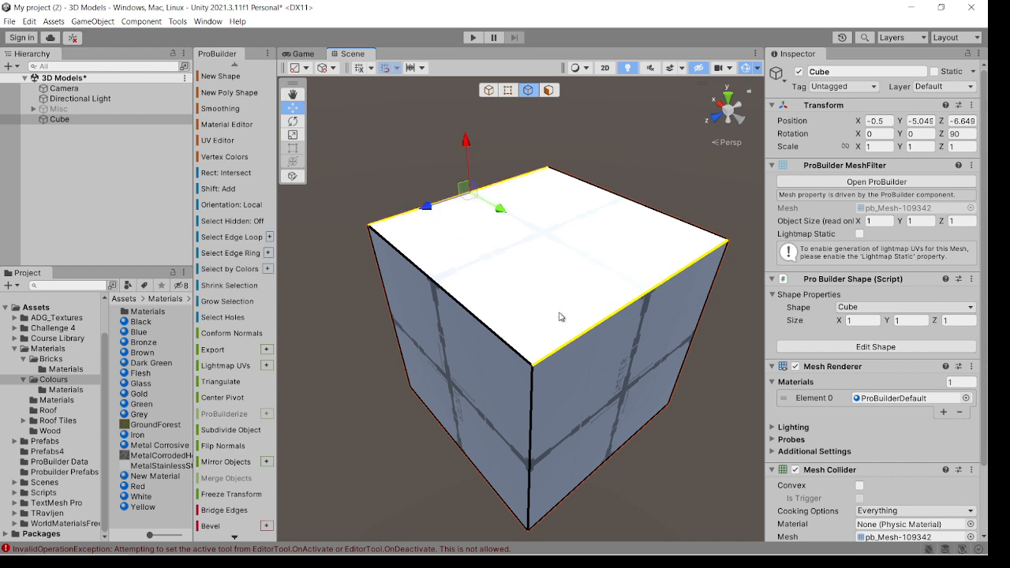
key("alt")
key("alt+e")
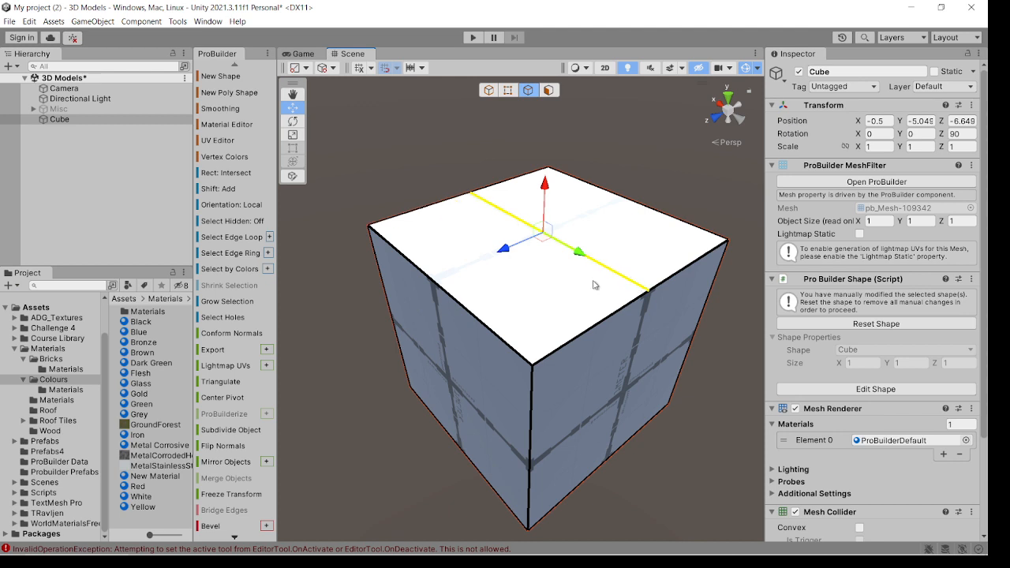
- Connect the opposite half-edges on one side of the top face's centre line, splitting that half again
left_click(392, 216)
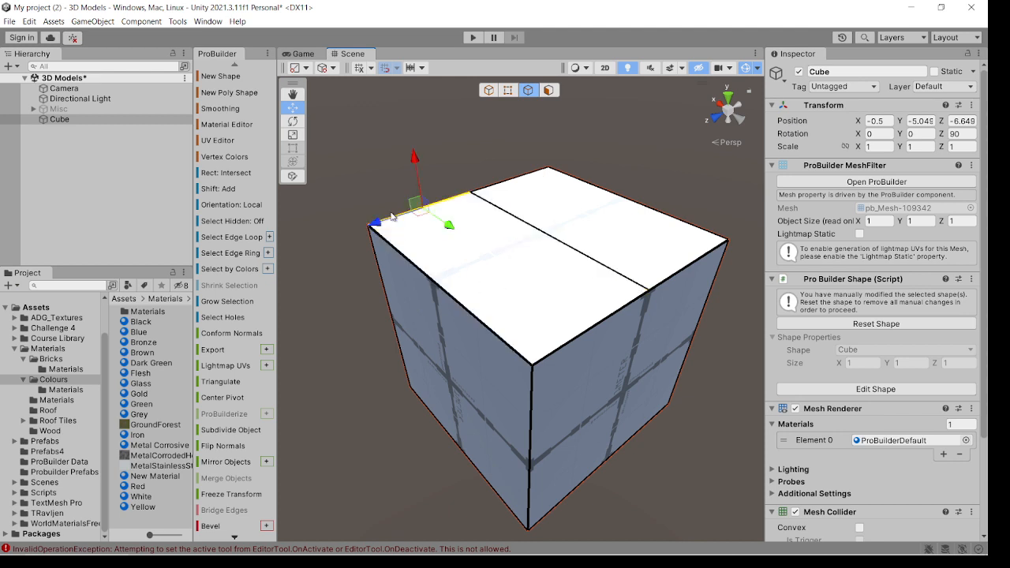
left_click(572, 331, "shift")
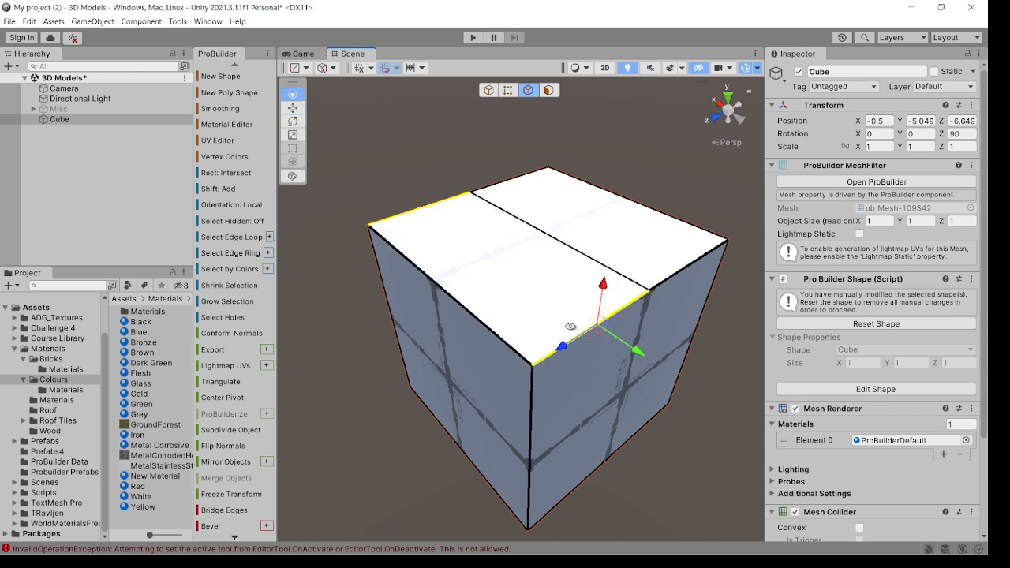
key("alt+e")
- Divide the side face beside the split half with a horizontal edge at mid-height and another across its upper half
left_click(411, 348)
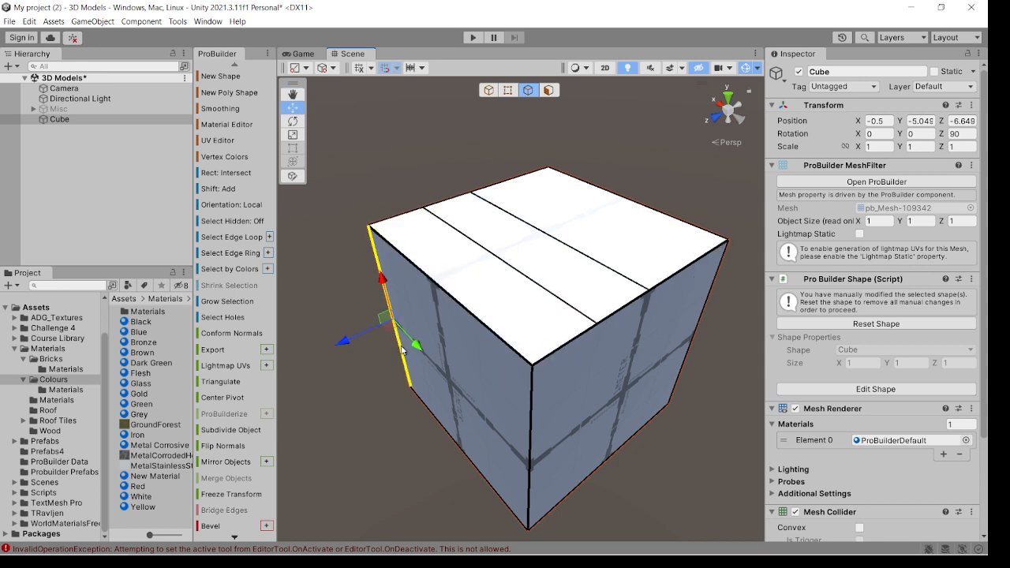
left_click(521, 418, "shift")
key("alt+e")
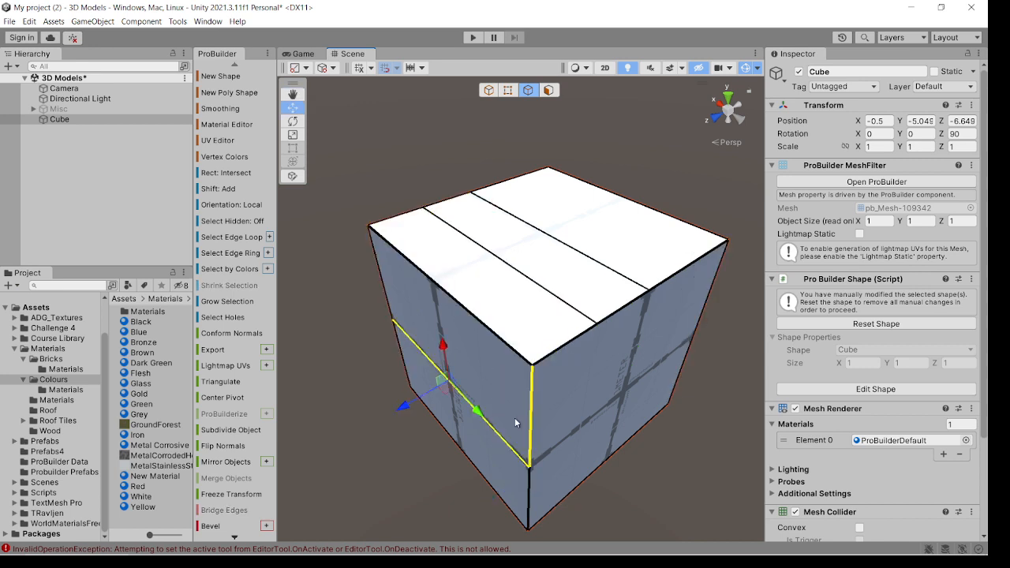
left_click(384, 285, "shift")
left_click(384, 286)
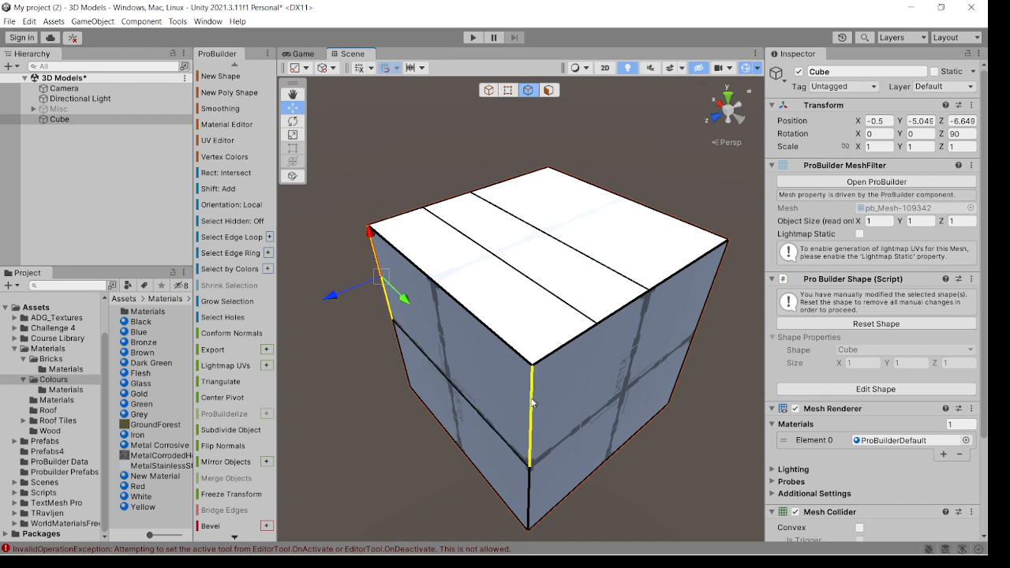
left_click(531, 410, "shift")
key("alt+e")
- Try to move the top face's outer inserted edge toward the corner edge it shares with the divided side face
left_click_drag(581, 352, 505, 271, "alt")
left_click(528, 234, "shift")
left_click(529, 233, "shift")
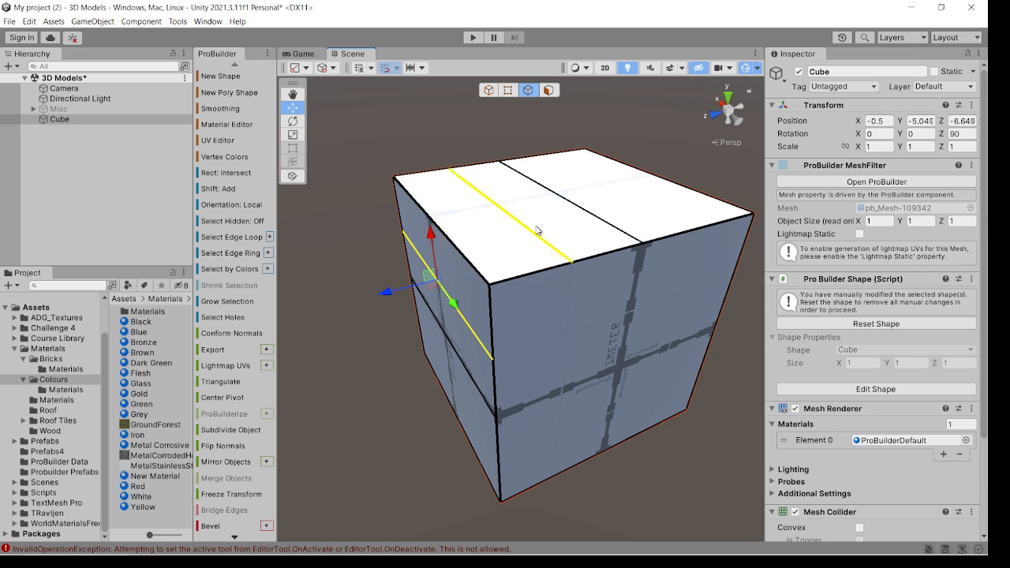
left_click_drag(531, 232, 527, 232, "alt")
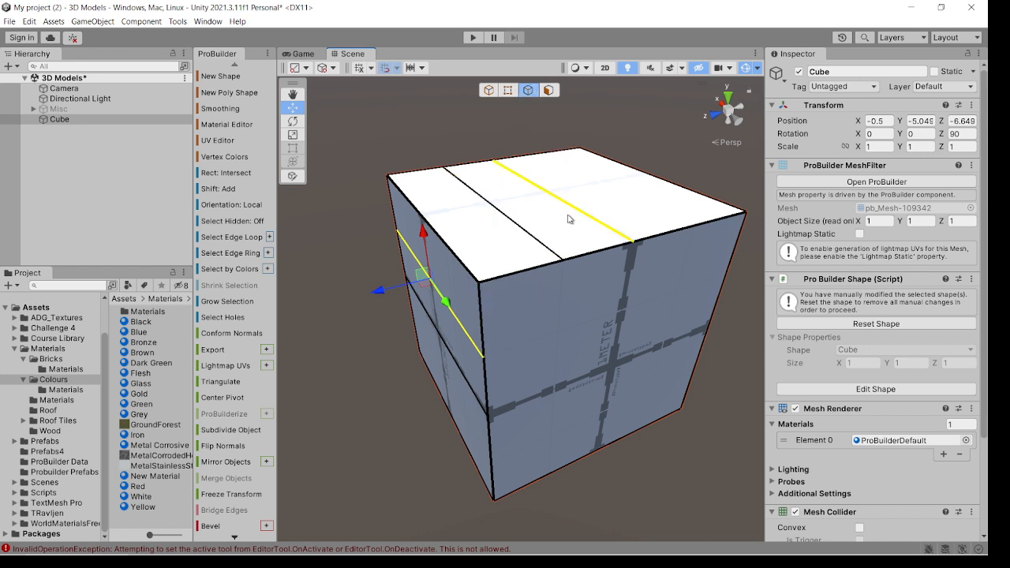
left_click(510, 225)
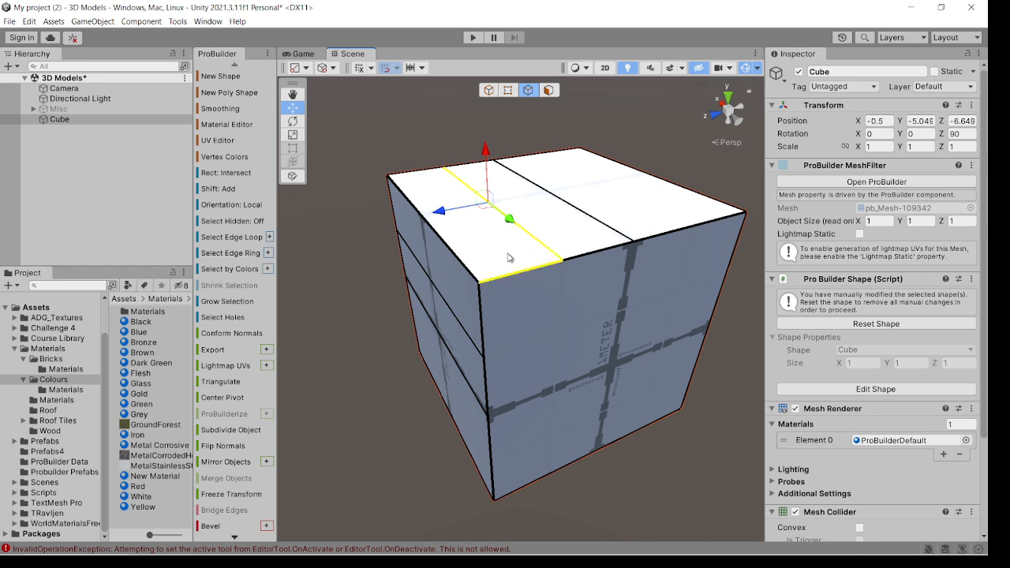
left_click(422, 69)
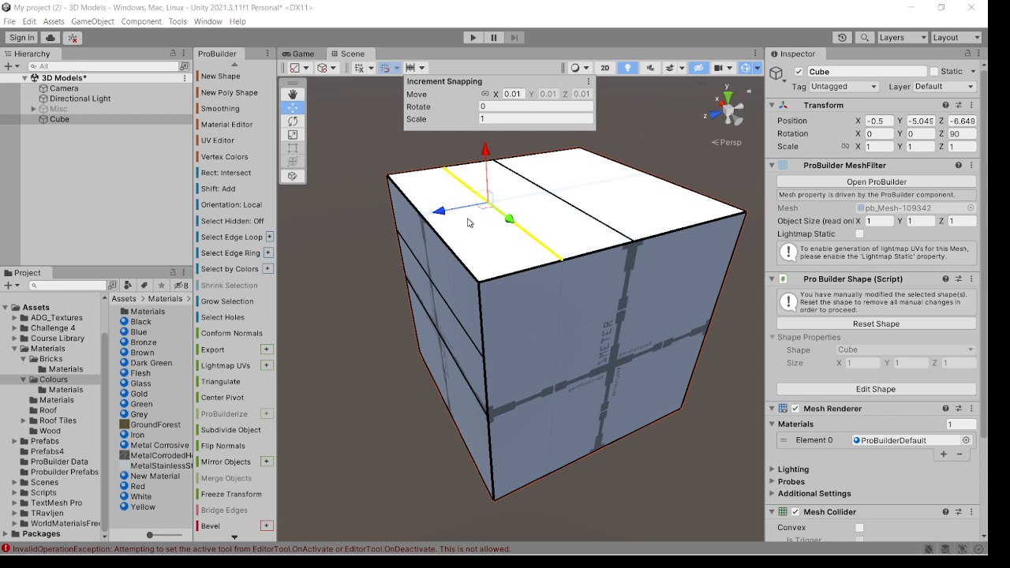
left_click_drag(439, 210, 387, 220)
key("ctrl+z")
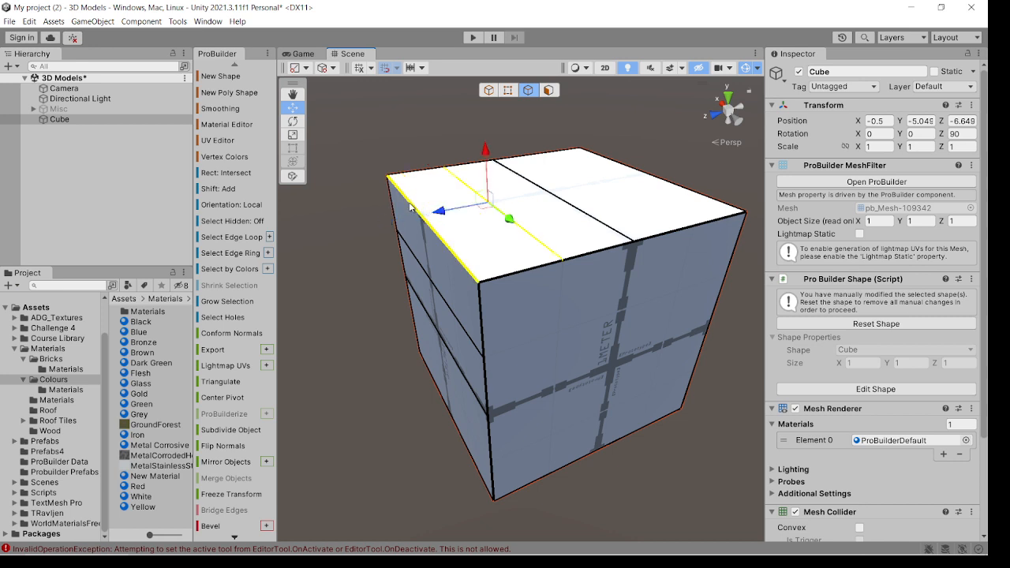
- Set the move increment for snapping to 0.05
left_click(422, 69)
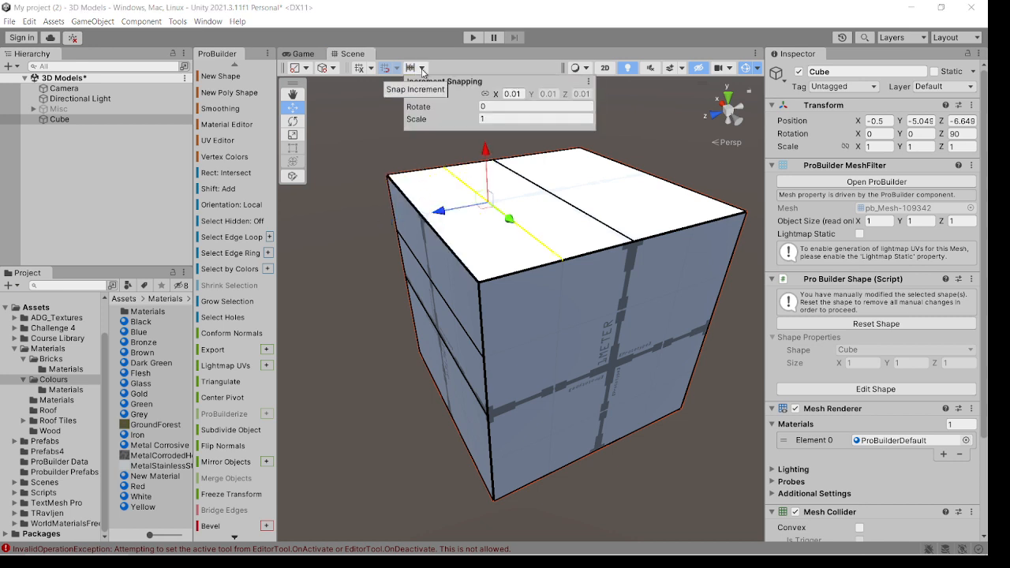
left_click(523, 94)
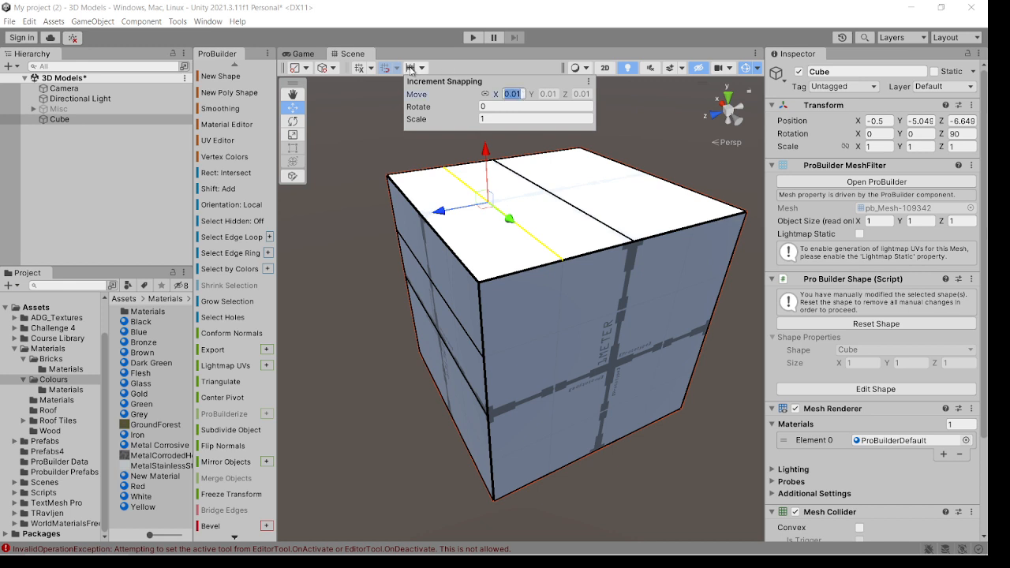
left_click(523, 94)
key("BackSpace")
type("5")
left_click(587, 217, "shift")
left_click(522, 93)
type("1")
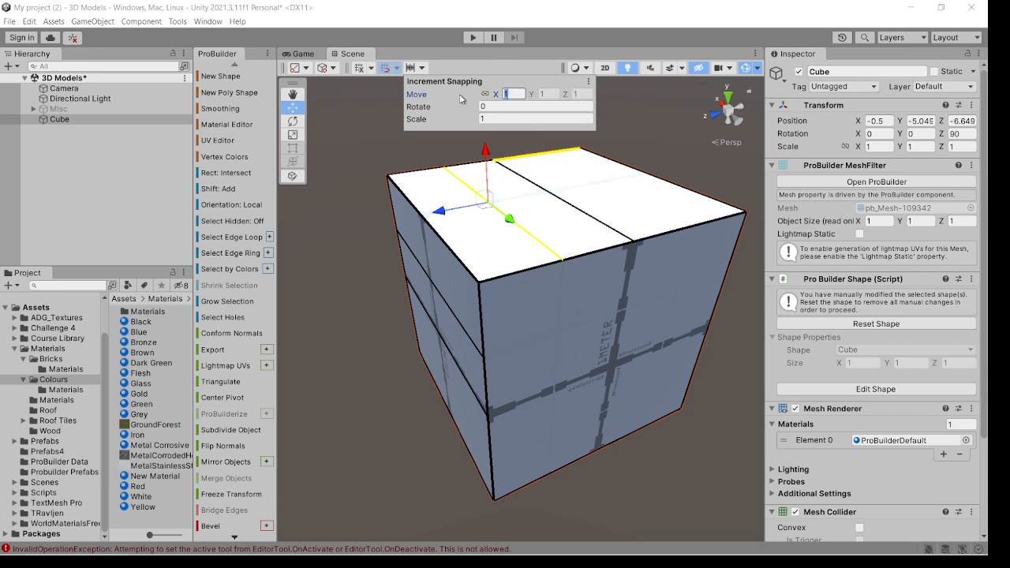
key("BackSpace")
type("0.1")
type("5")
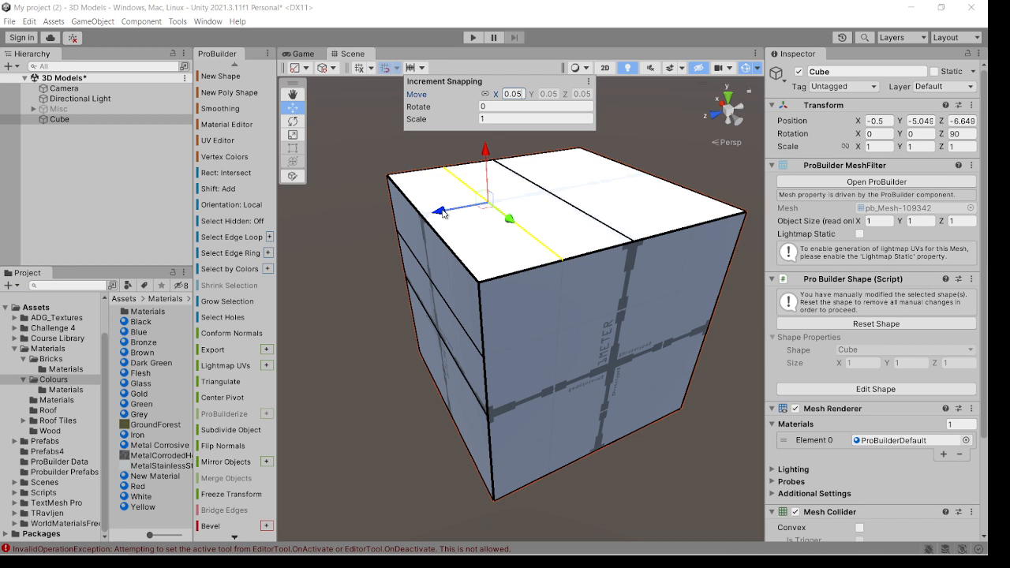
- Move both inserted top-face edges toward the corner edge shared with the divided side face, forming two narrow strips
left_click(442, 213)
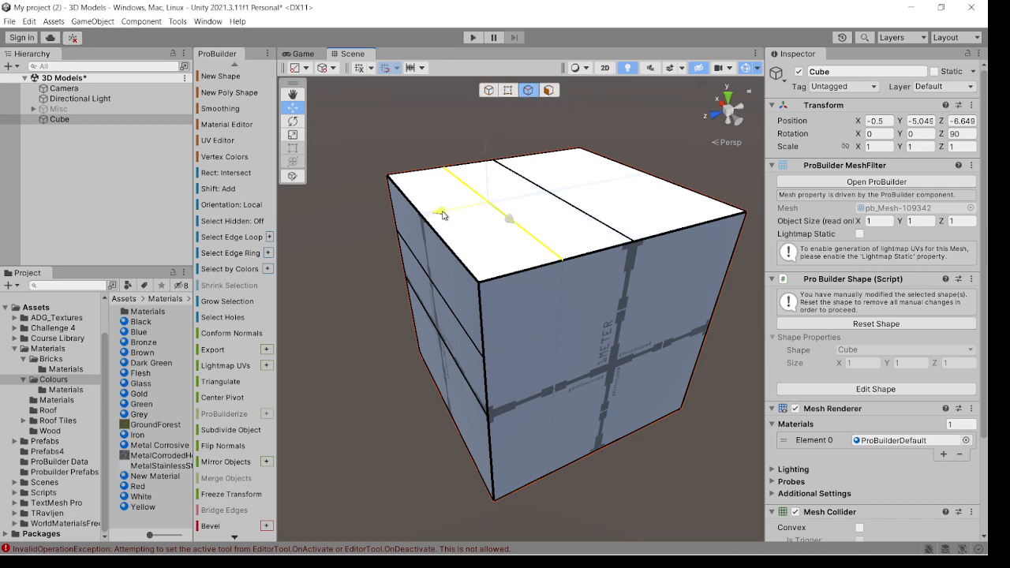
left_click_drag(440, 217, 398, 237)
left_click(557, 199)
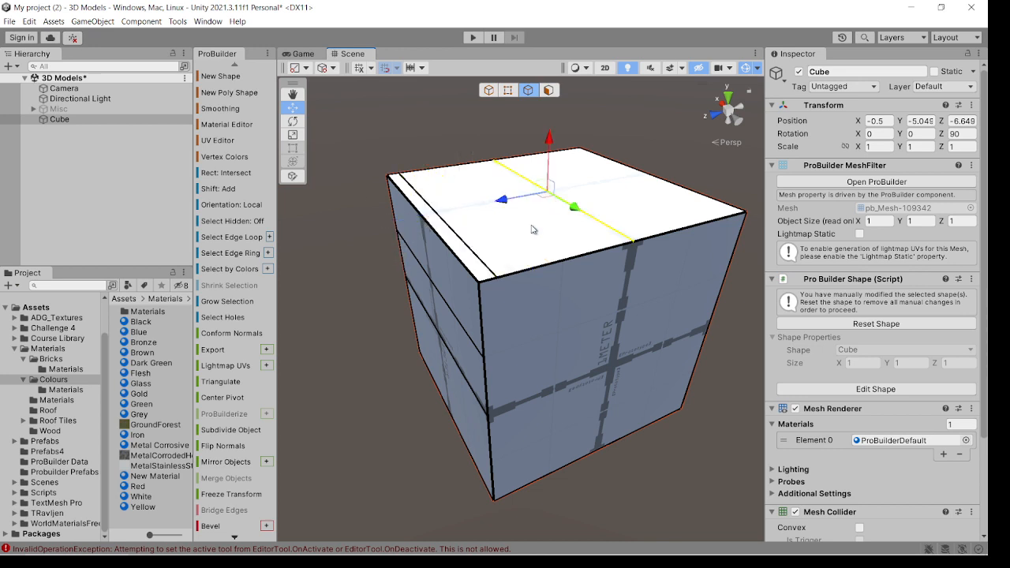
left_click_drag(508, 208, 416, 254)
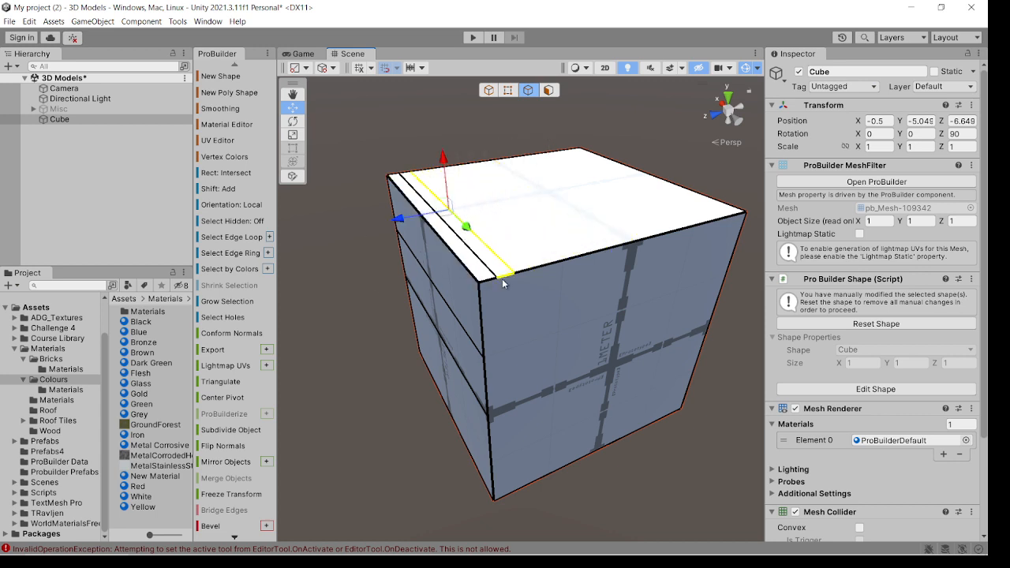
- Raise both inserted edges on the side face toward the same corner edge, forming two matching narrow strips
left_click(473, 347)
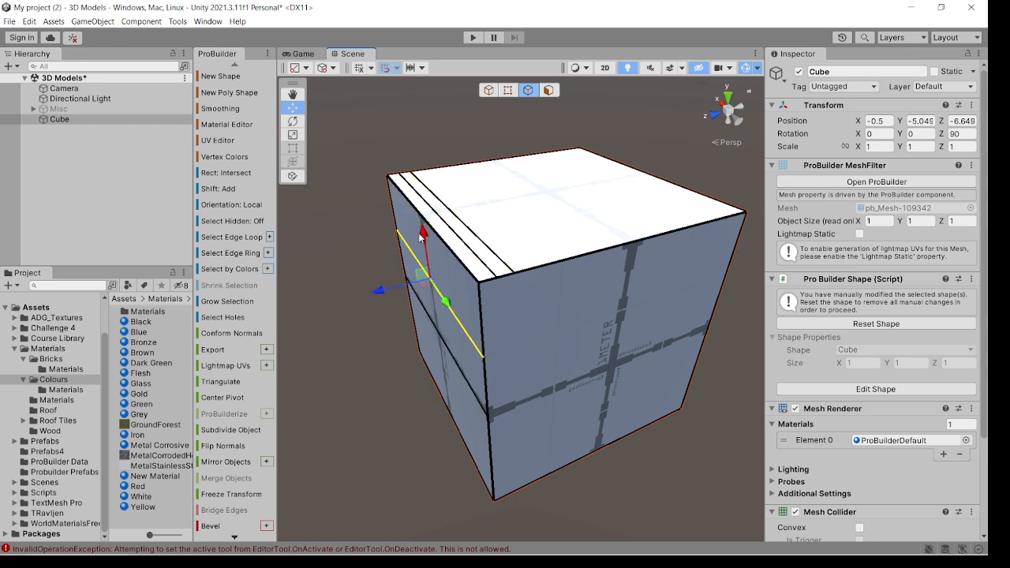
left_click_drag(424, 235, 423, 187)
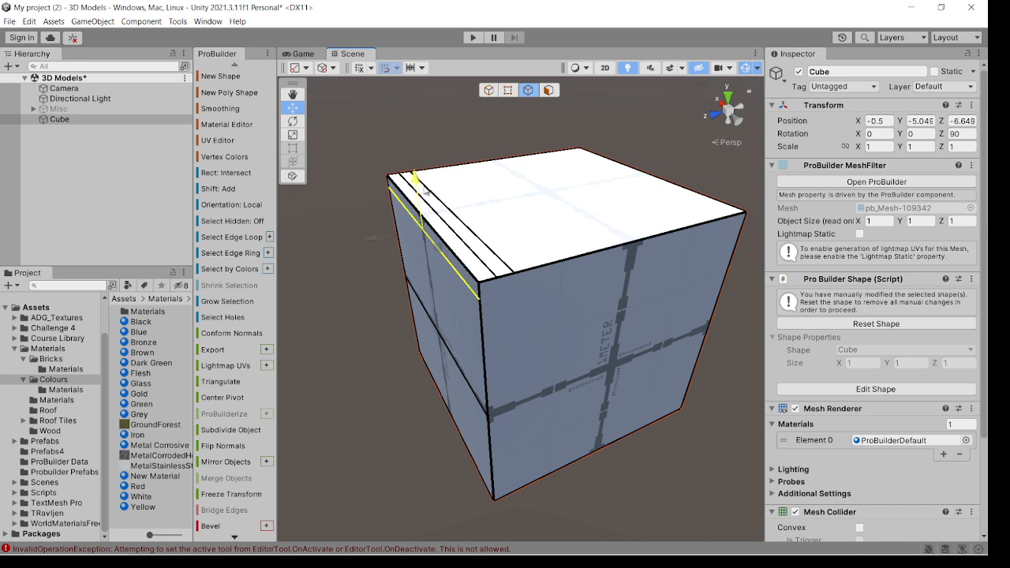
left_click(439, 332)
left_click_drag(434, 290, 509, 316)
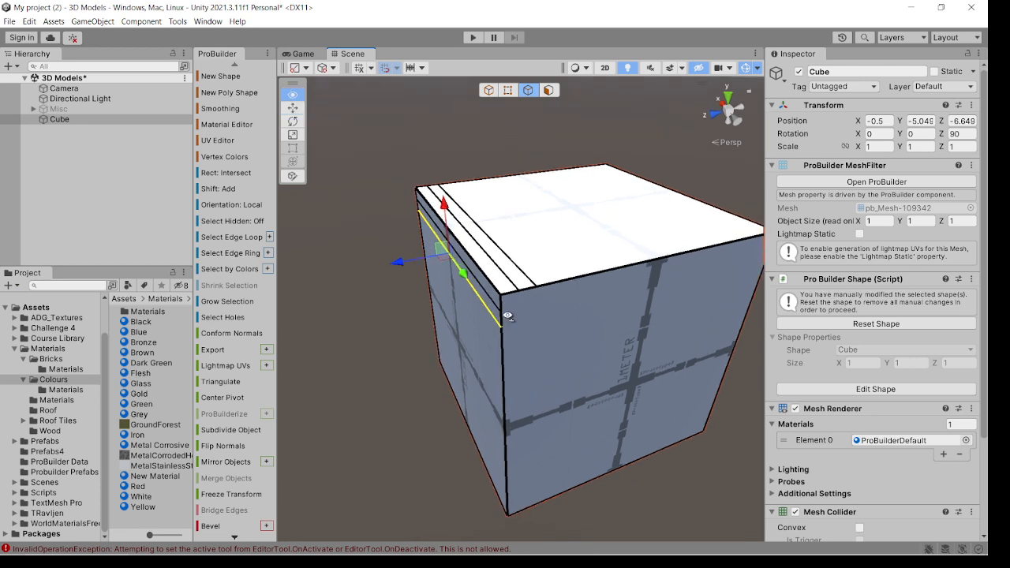
- Lower the inserted top-face edge closest to the corner edge slightly below the top face
right_click_drag(507, 315, 472, 258)
middle_click_drag(473, 259, 453, 223)
right_click_drag(453, 224, 479, 239)
middle_click_drag(479, 239, 498, 284)
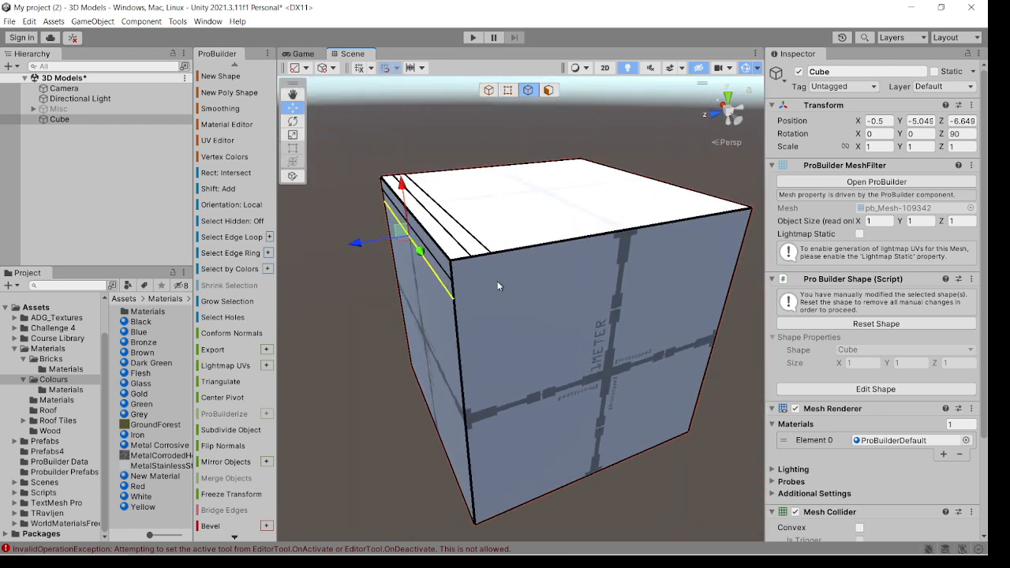
left_click(468, 259)
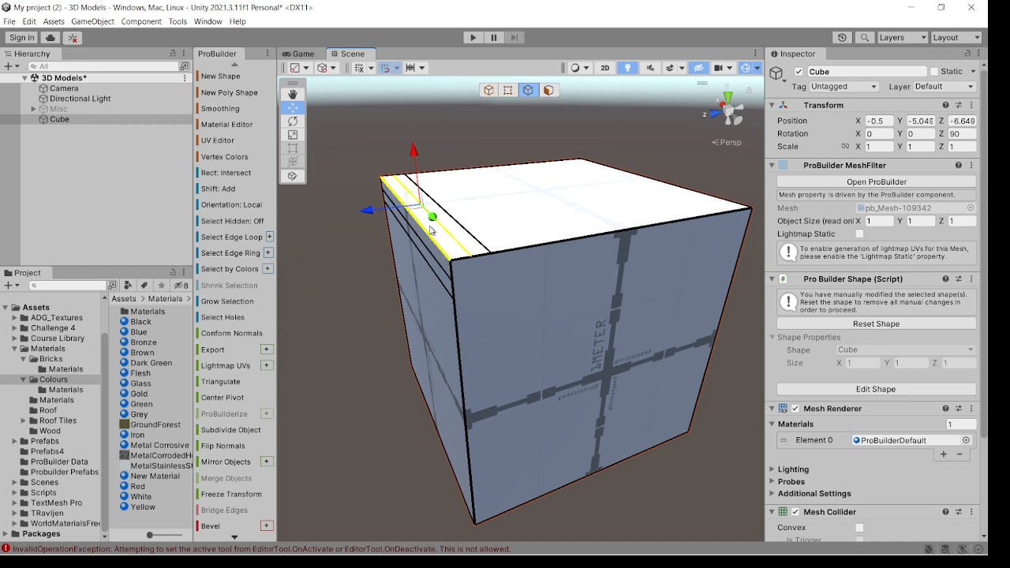
left_click_drag(414, 160, 415, 169)
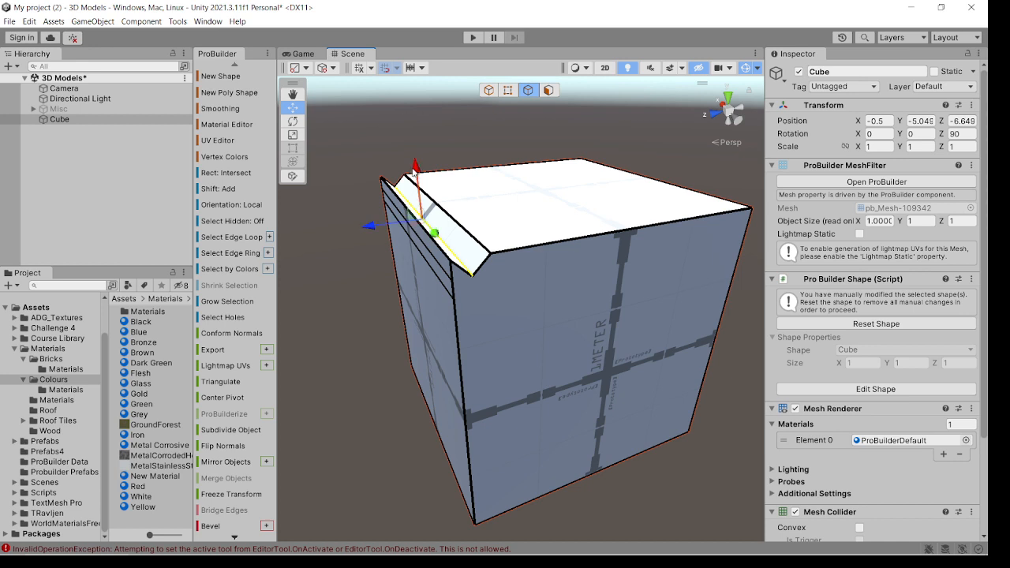
- Undo the last lowering of the top-face edge and set the move snapping increment to 0.01
key("ctrl+z")
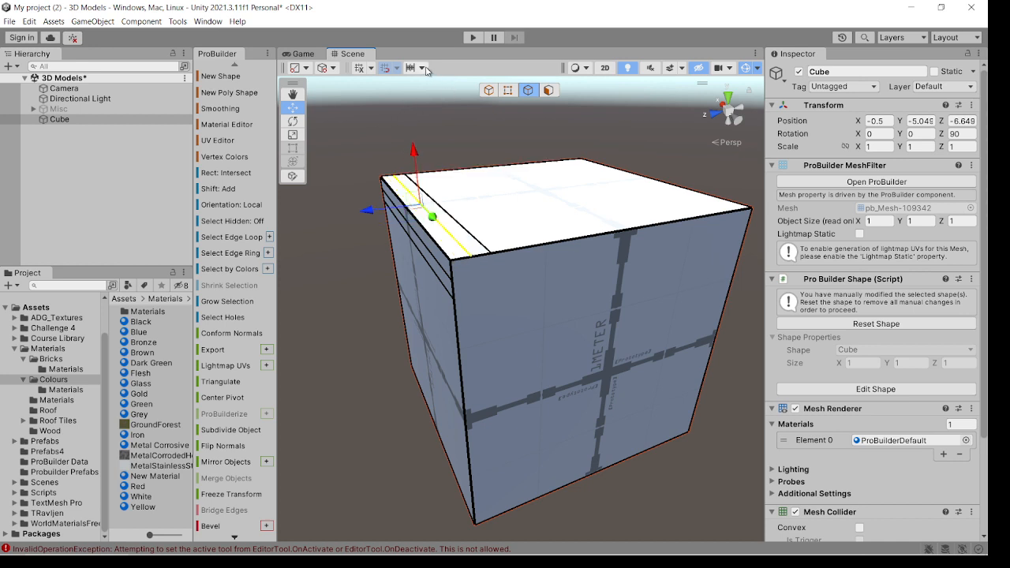
left_click(423, 69)
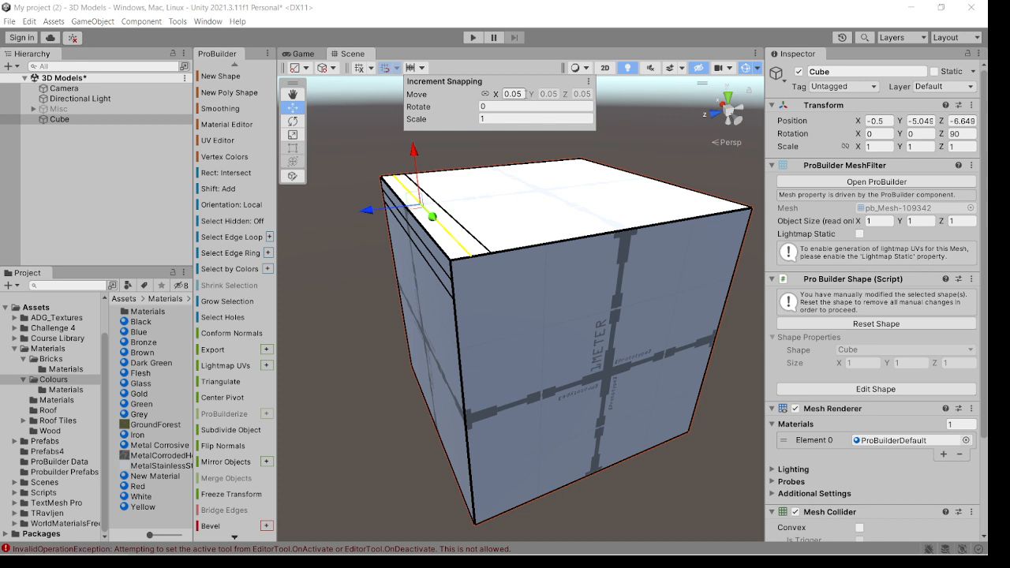
left_click(512, 93)
left_click(531, 116)
key("BackSpace")
type("1")
- Lower the inserted top-face edge nearest the corner slightly and shift the nearest inserted side-face edge slightly inward
left_click_drag(418, 164, 414, 155)
left_click(440, 269, "shift")
left_click(440, 272)
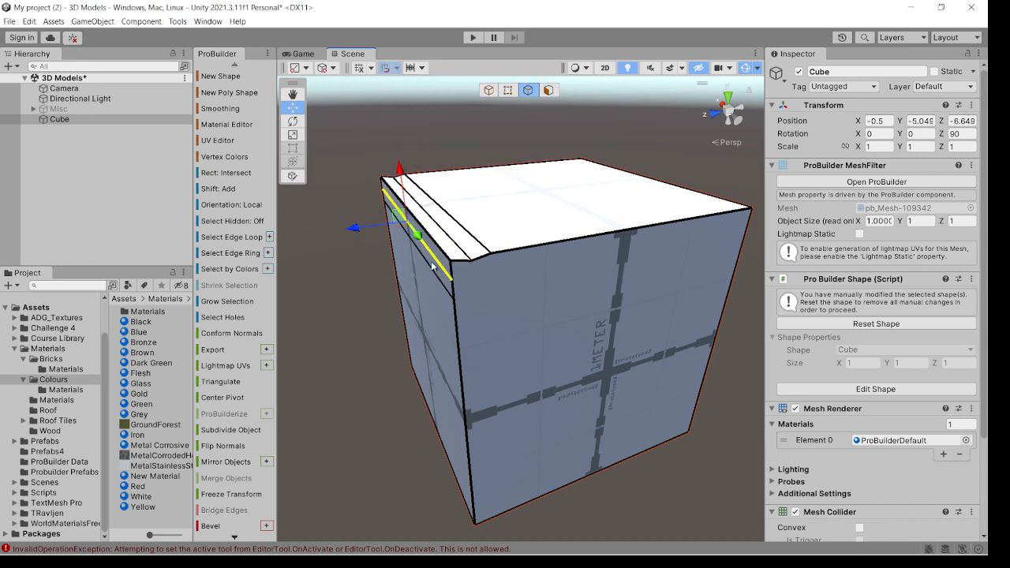
left_click_drag(353, 230, 356, 211)
- Move the cube's original corner edge slightly down and inward between the two adjusted edges
left_click(388, 237)
left_click(412, 208)
left_click(386, 231, "shift")
left_click(386, 230, "shift")
left_click_drag(402, 156, 405, 160)
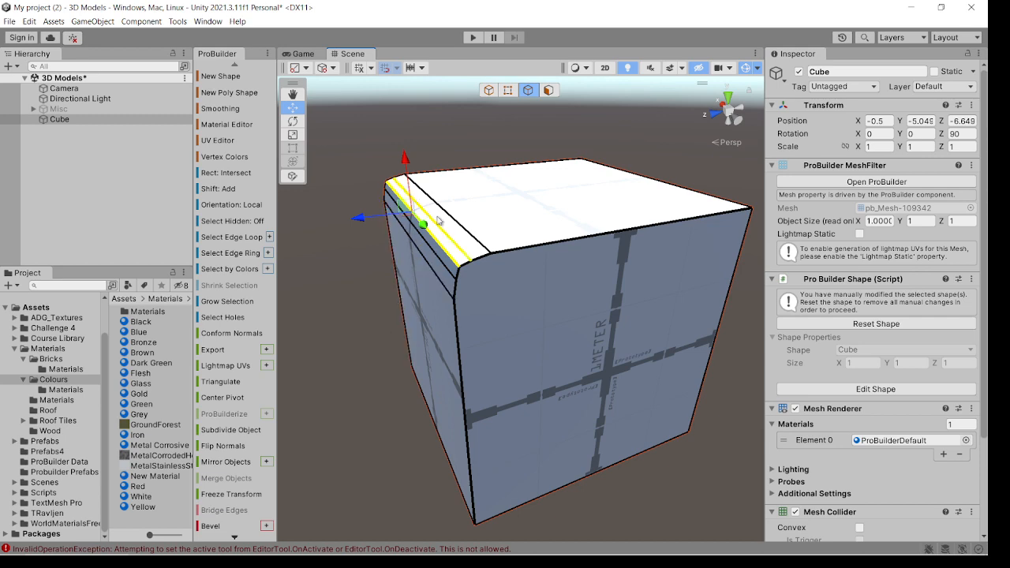
- Try to lower the side-face edge nearest the corner edge slightly
scroll(478, 295, "up", 4)
right_click_drag(467, 306, 415, 224)
scroll(427, 257, "up", 3)
middle_click_drag(415, 223, 455, 277)
scroll(422, 259, "up", 1)
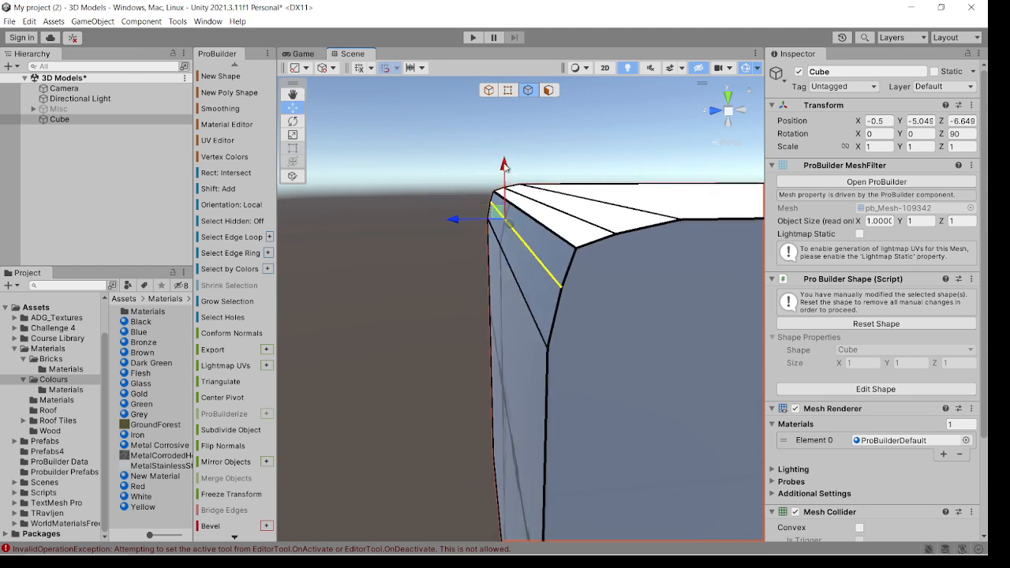
left_click_drag(505, 166, 506, 168)
- Shift the top-face edge nearest the corner edge slightly away from the corner and raise it one small increment
middle_click_drag(670, 226, 614, 282)
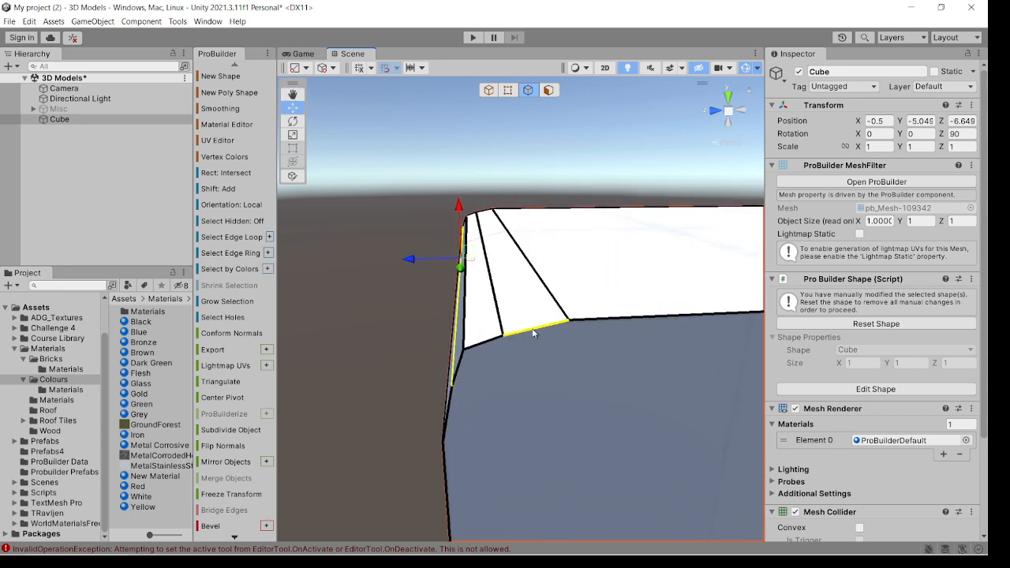
left_click(505, 329)
middle_click_drag(512, 367, 521, 354)
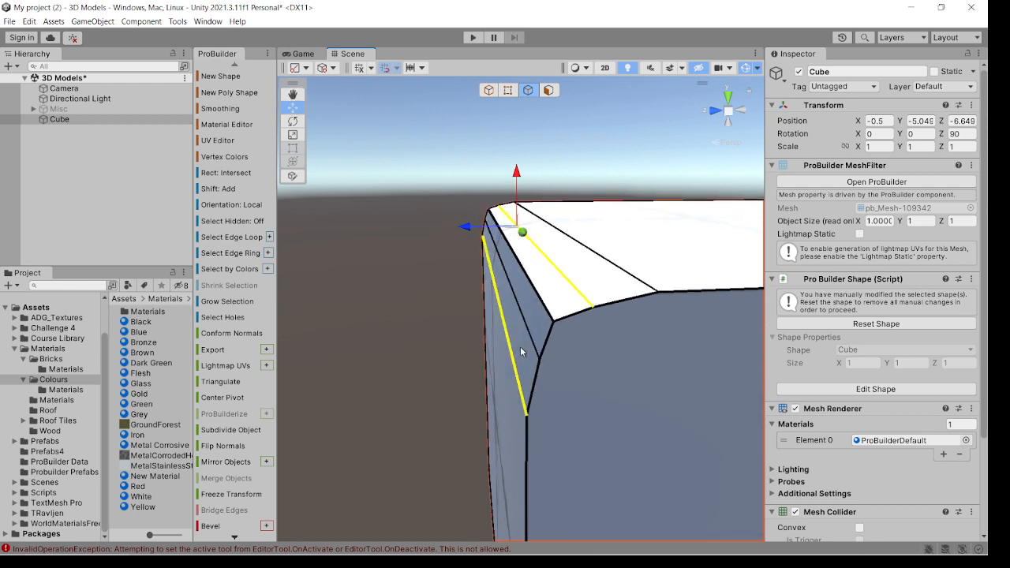
middle_click_drag(555, 314, 563, 302)
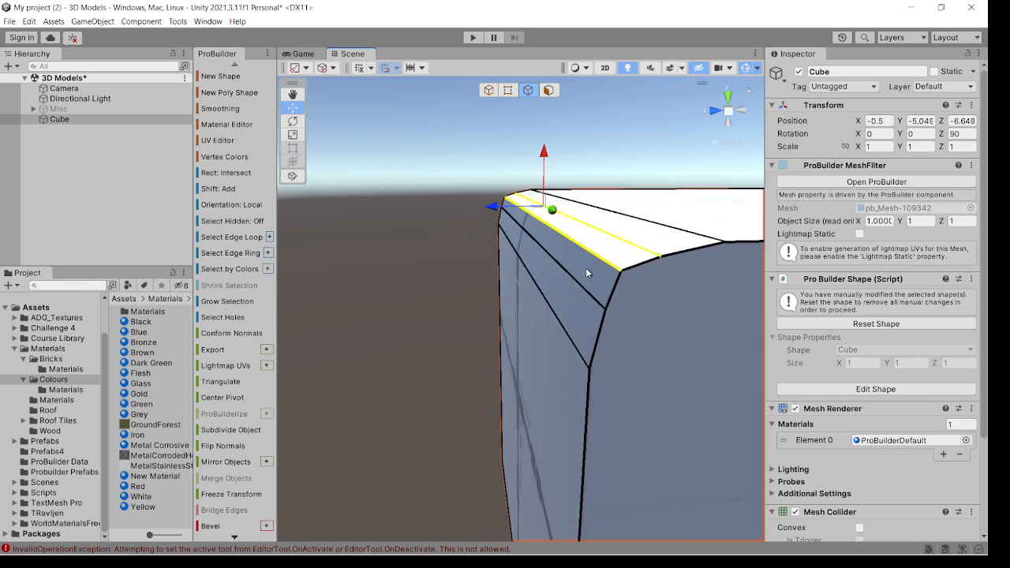
middle_click_drag(587, 286, 552, 308)
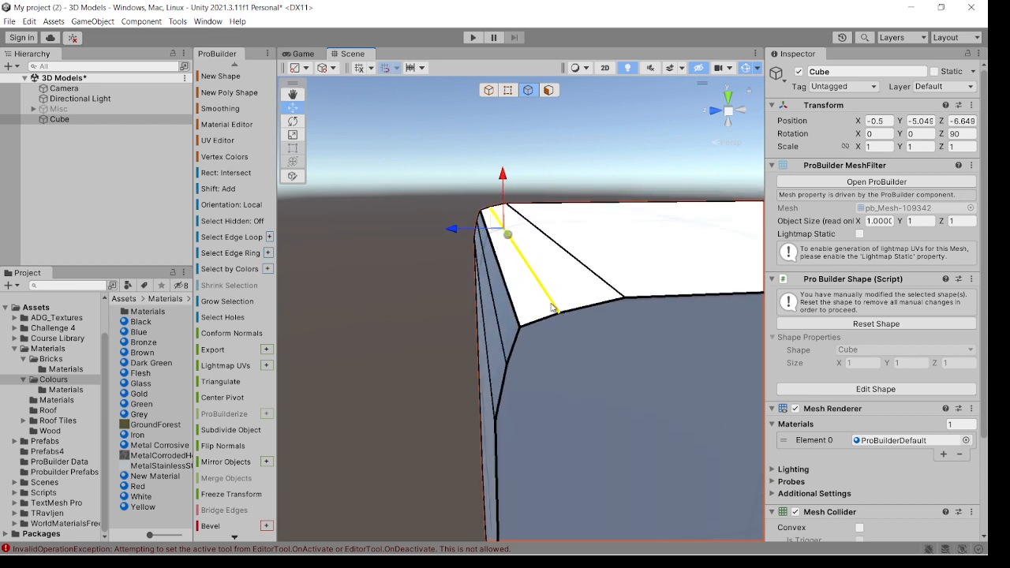
left_click_drag(467, 234, 468, 234)
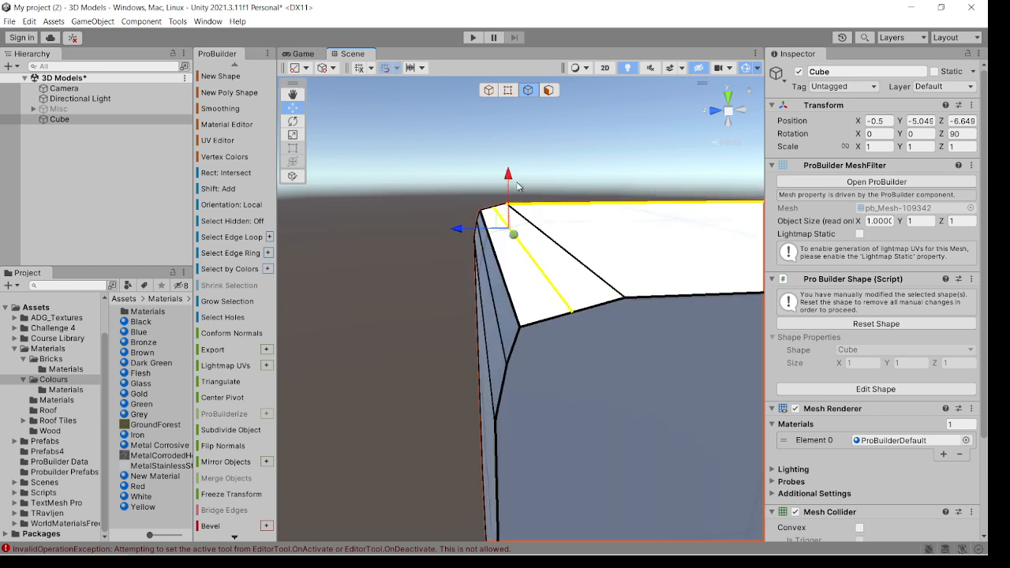
left_click_drag(510, 178, 509, 172)
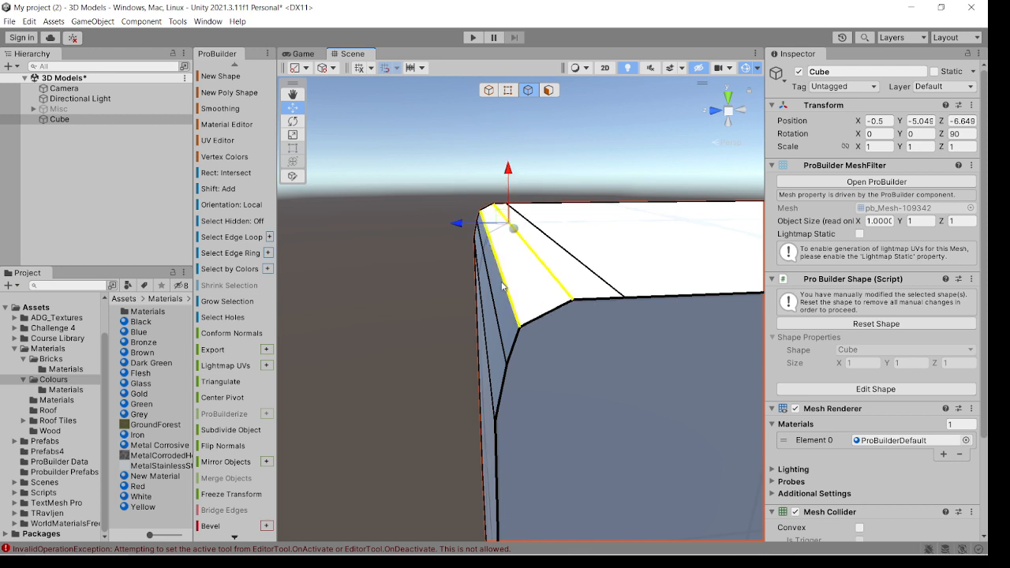
- Lower the side-face edge nearest the corner edge by a small increment and push it slightly outward
left_click(501, 359)
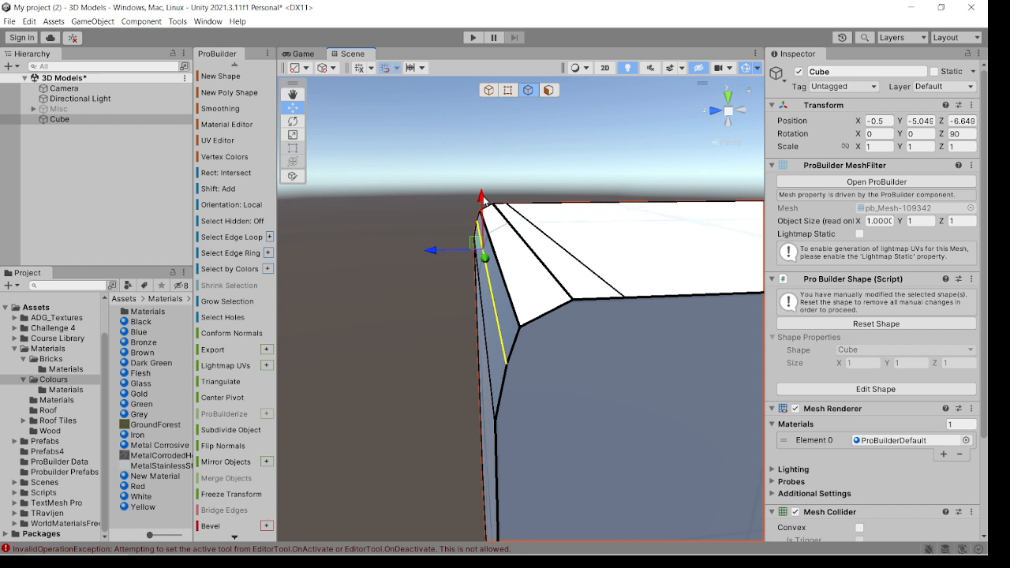
left_click_drag(482, 199, 485, 204)
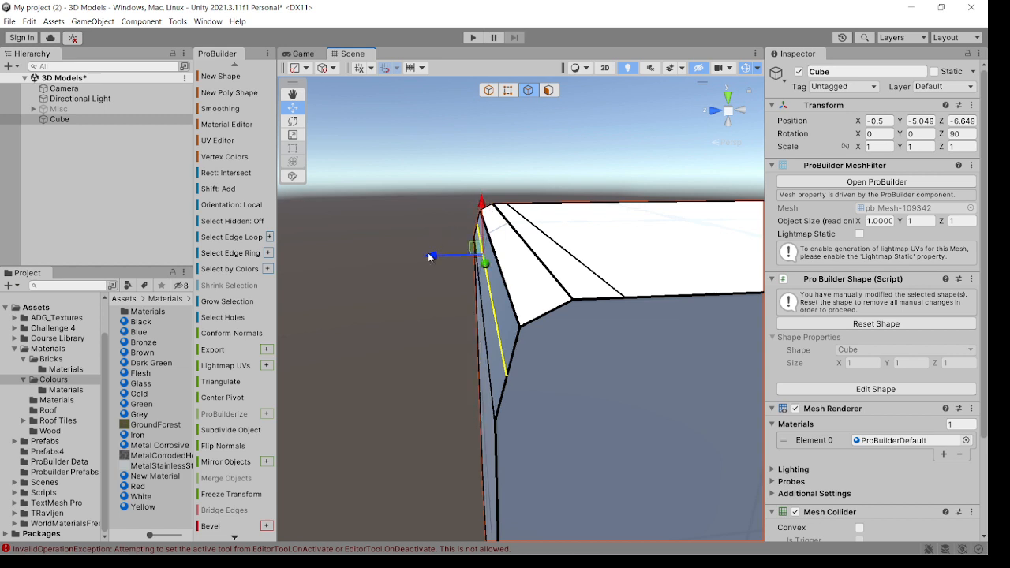
left_click_drag(428, 257, 424, 257)
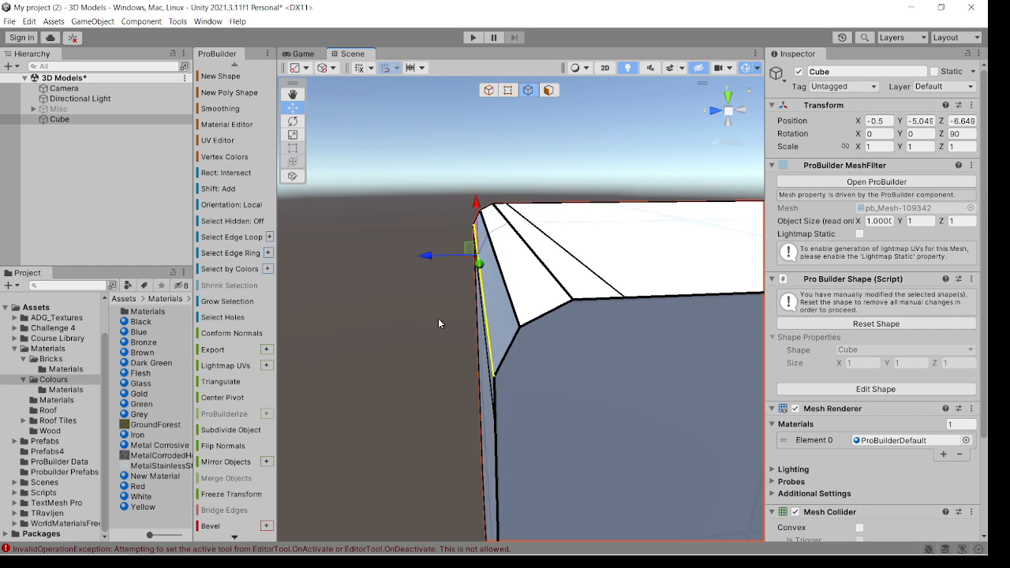
- Shift the side-face edge nearest the corner slightly back inward and lower the nearest inserted top-face edge slightly
left_click_drag(437, 318, 505, 356, "alt")
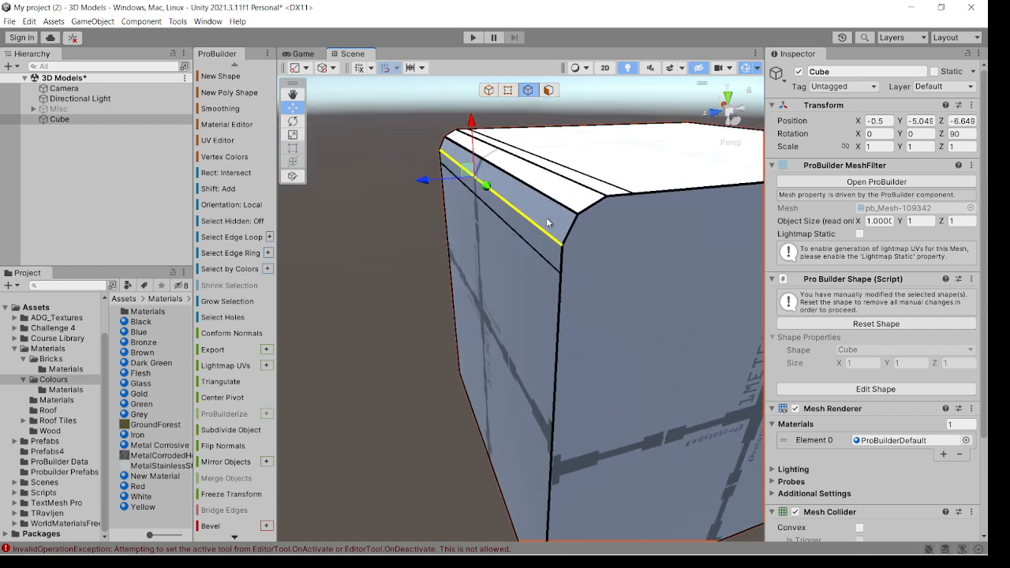
left_click_drag(592, 213, 569, 225, "alt")
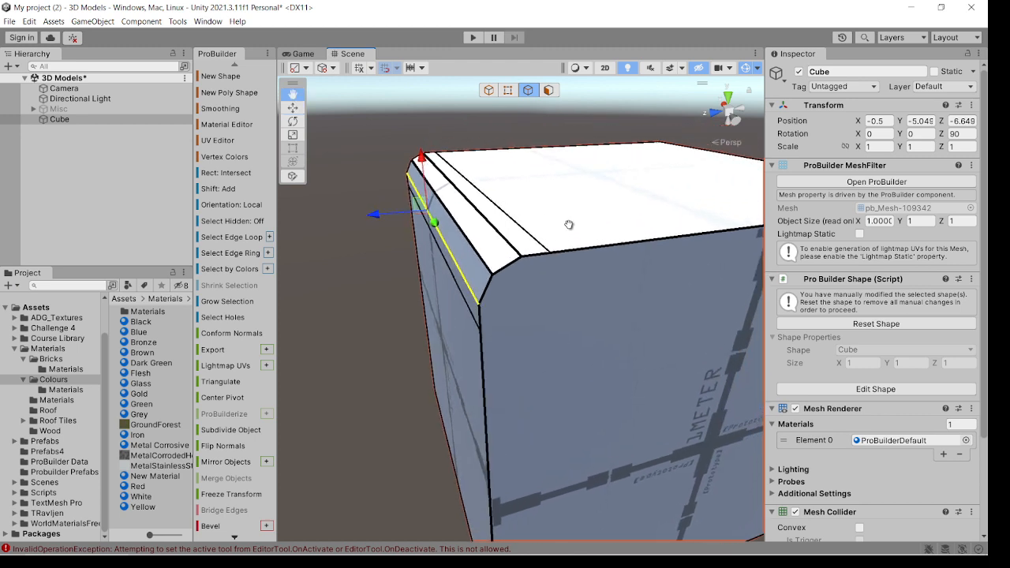
left_click(513, 257)
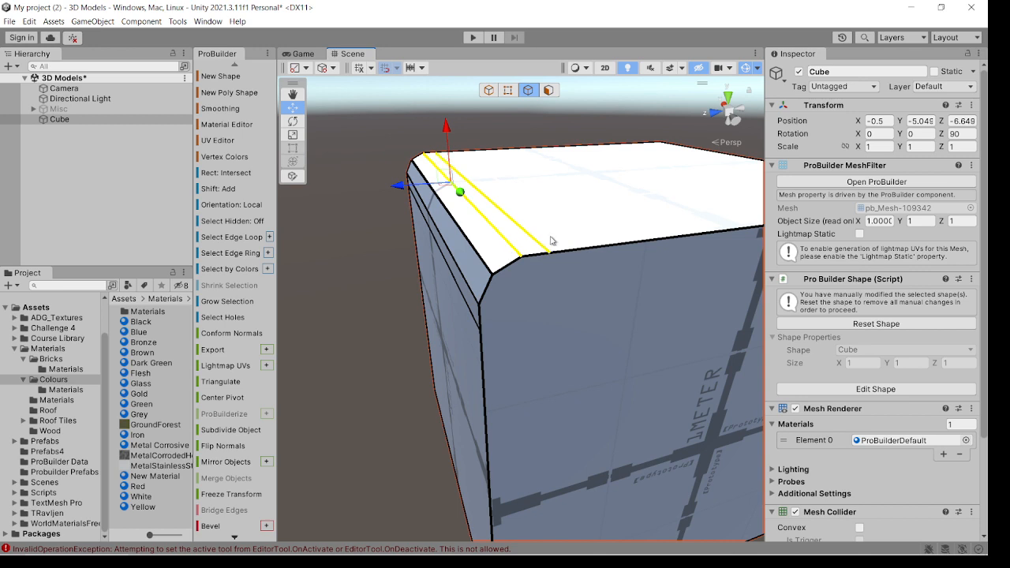
left_click(476, 298)
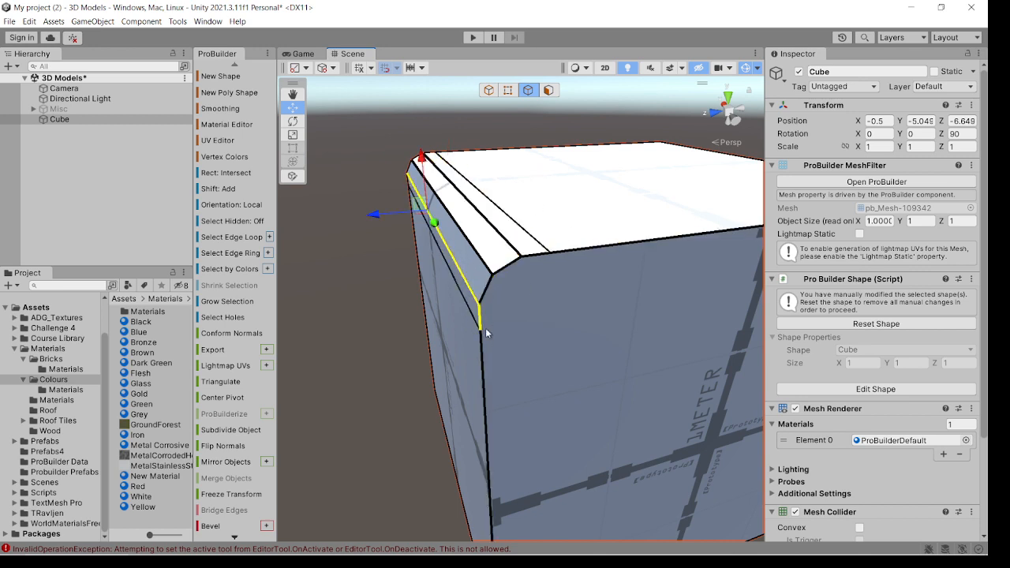
scroll(473, 352, "up", 1)
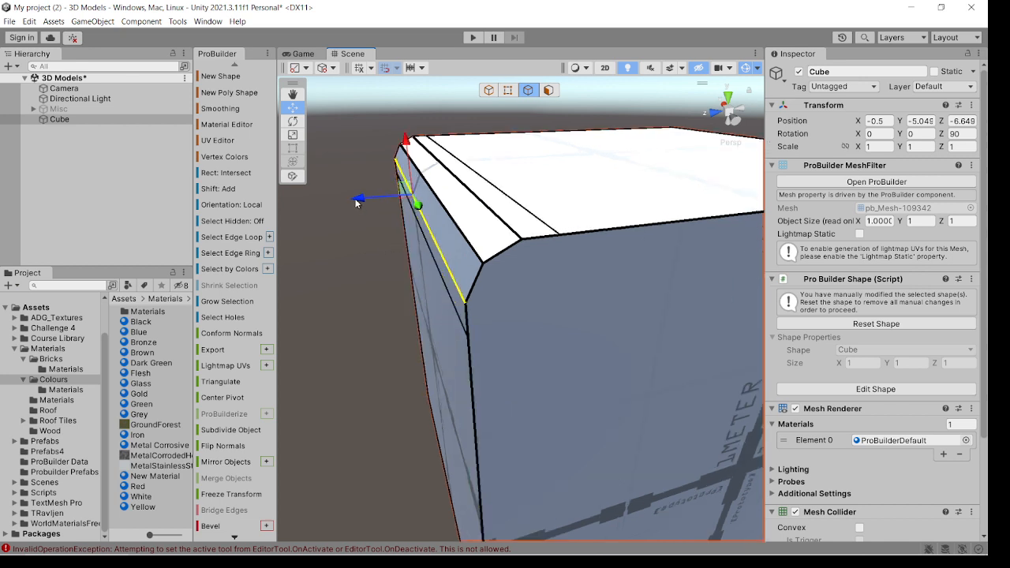
left_click_drag(357, 198, 361, 200)
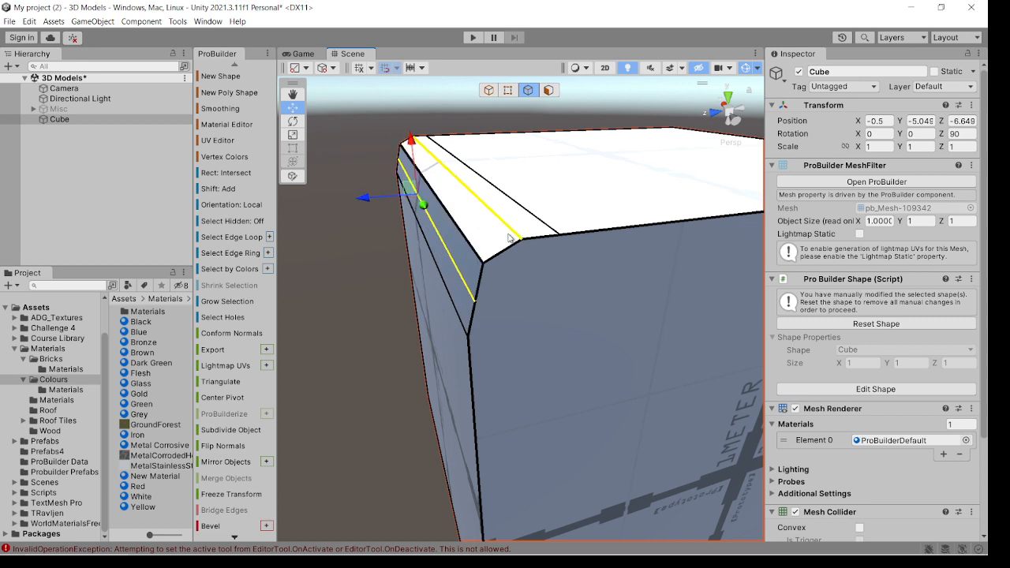
left_click(446, 147)
left_click_drag(434, 111, 434, 117)
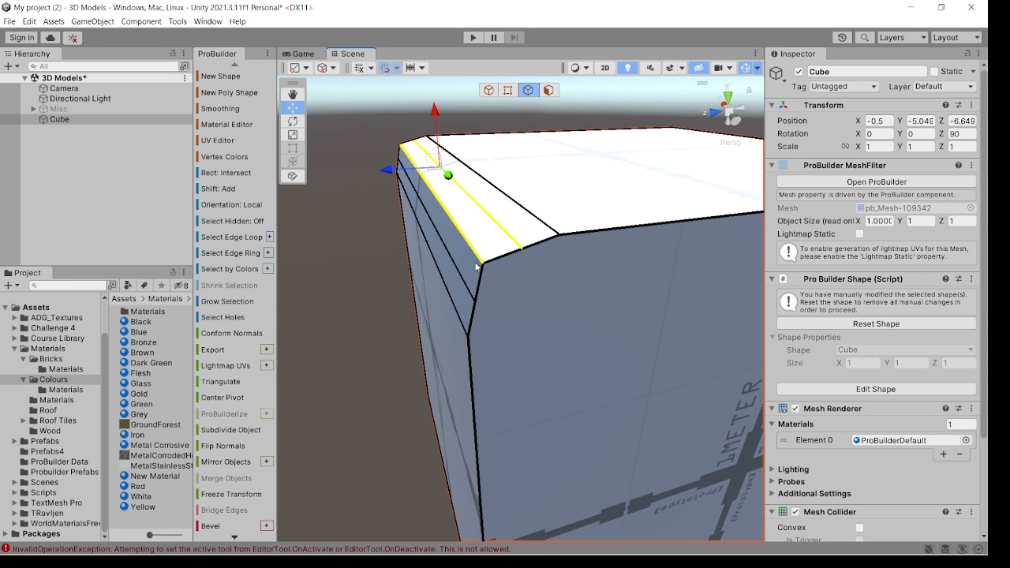
- Lower the corner edge by a small increment and shift it inward to even out the curve
left_click(477, 263)
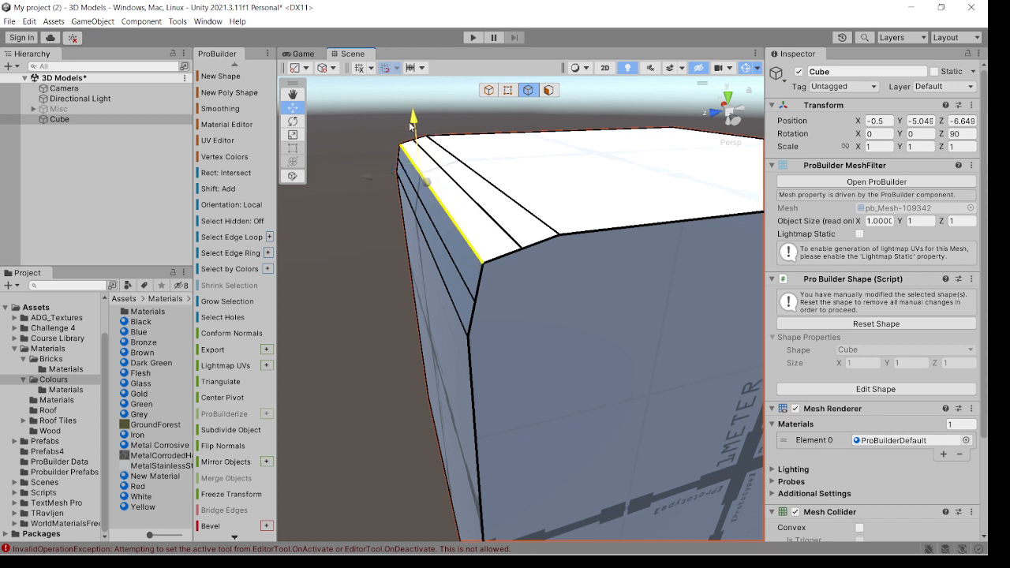
left_click_drag(410, 126, 411, 133)
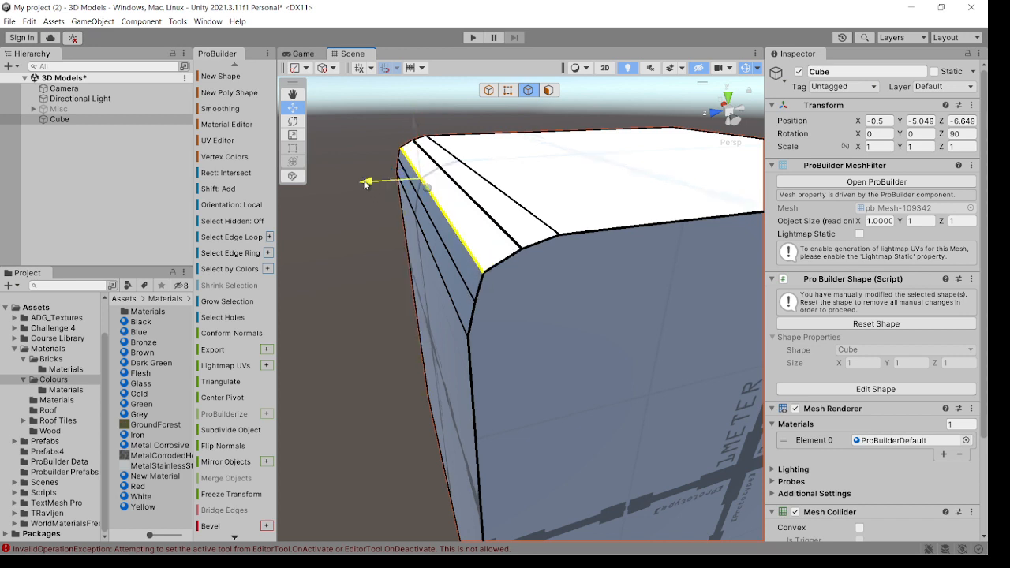
left_click_drag(365, 184, 374, 183)
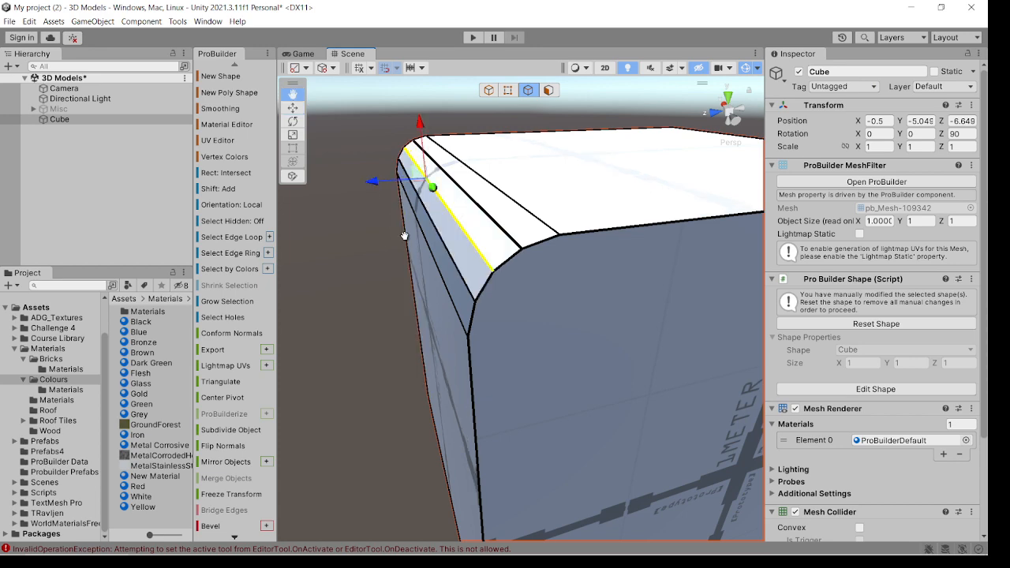
- Deselect the cube and examine the rounded edge's profile and shading from several angles
left_click_drag(401, 226, 400, 223, "alt")
scroll(386, 253, "down", 5)
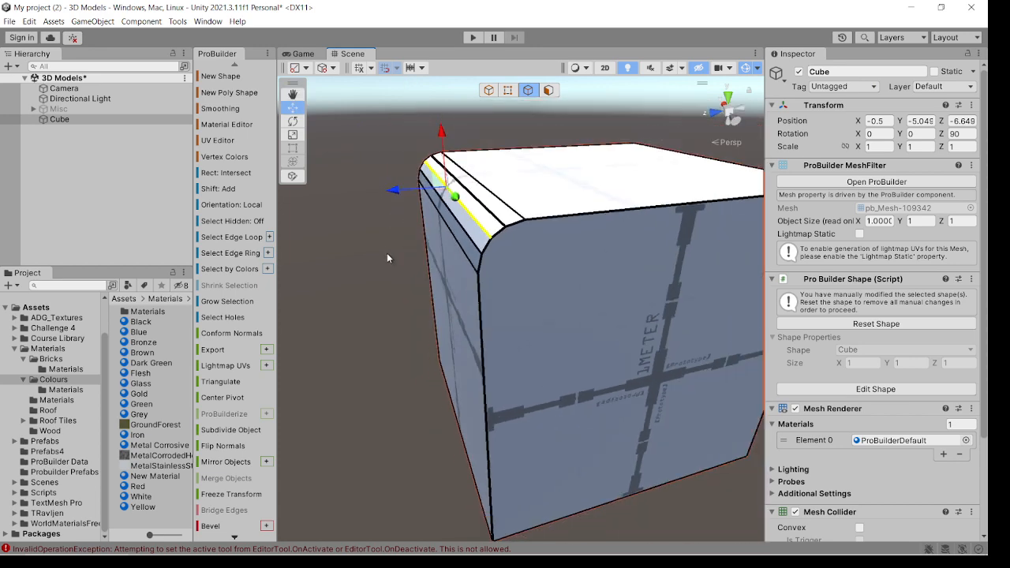
left_click(435, 355)
left_click_drag(433, 361, 470, 314, "alt")
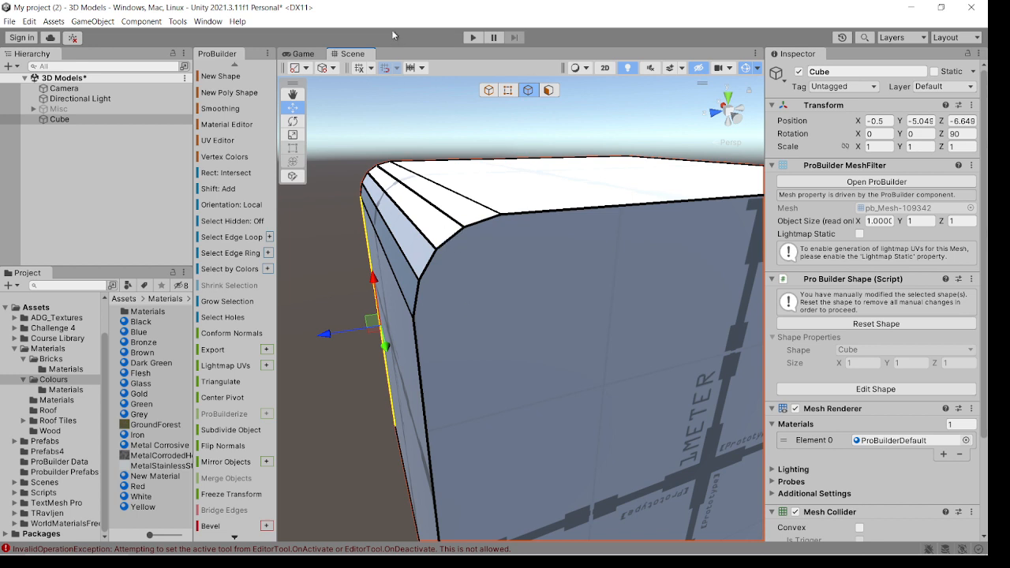
left_click(423, 68)
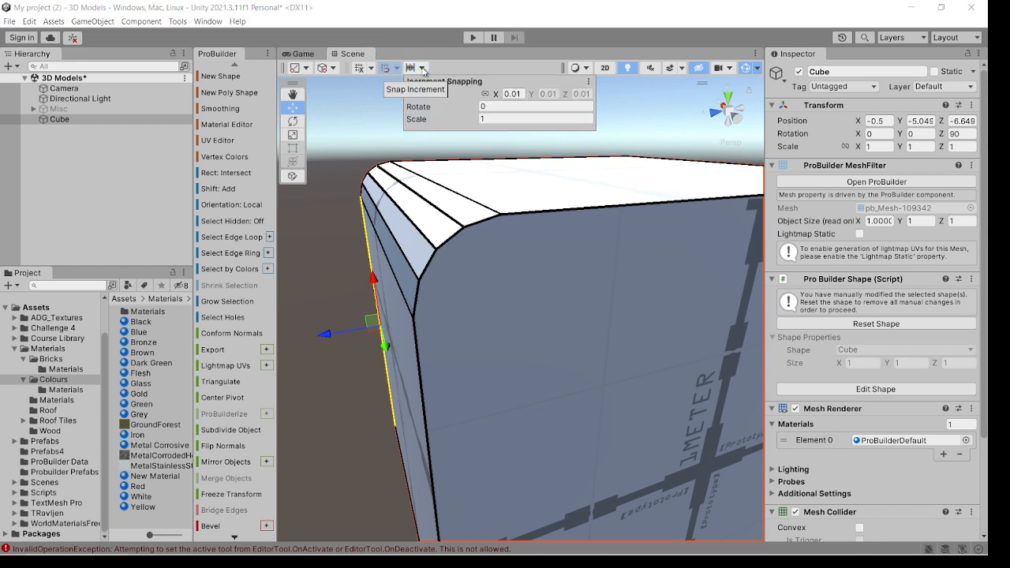
left_click(423, 68)
left_click(417, 287, "shift")
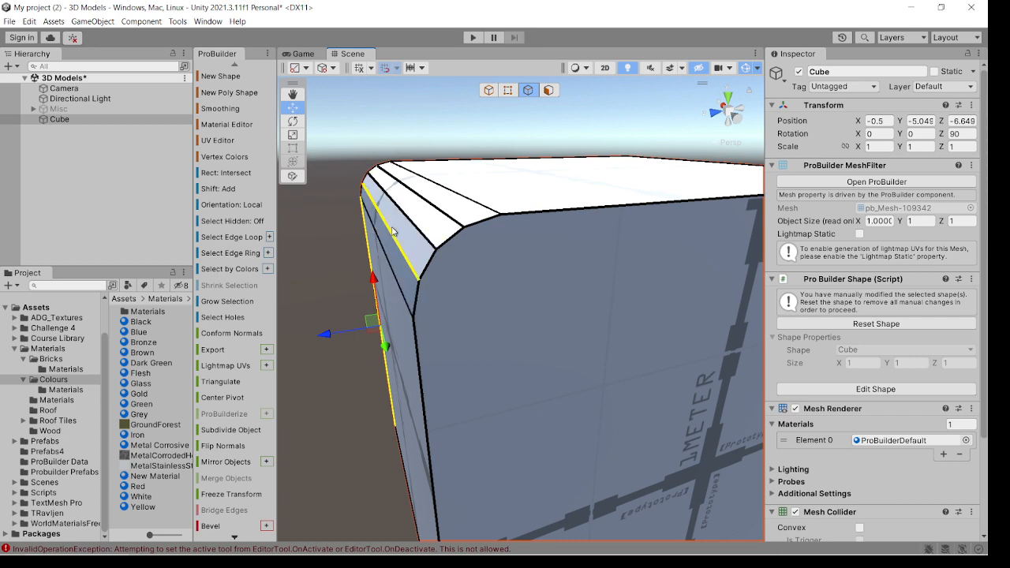
middle_click_drag(392, 230, 442, 268)
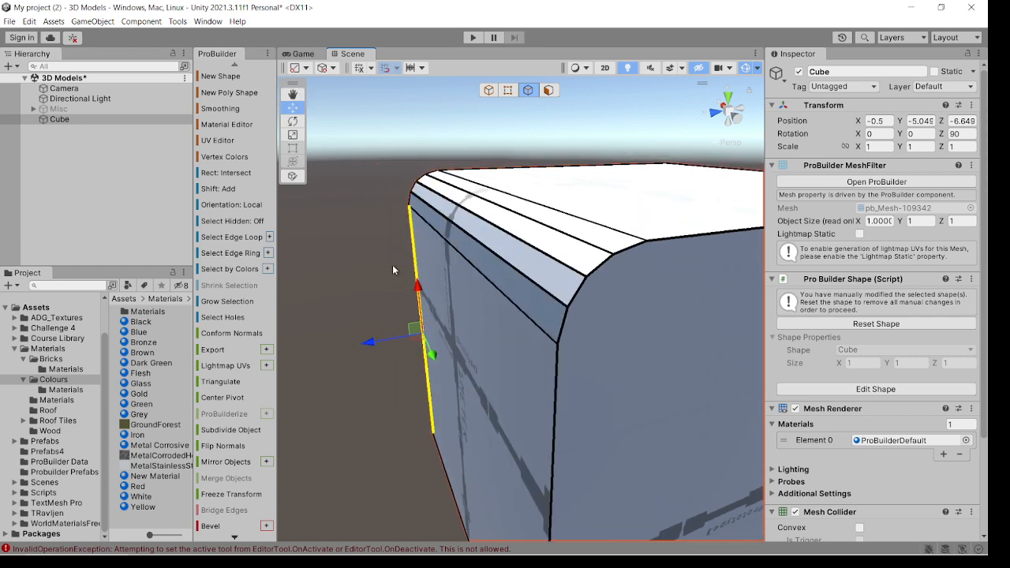
left_click(392, 270)
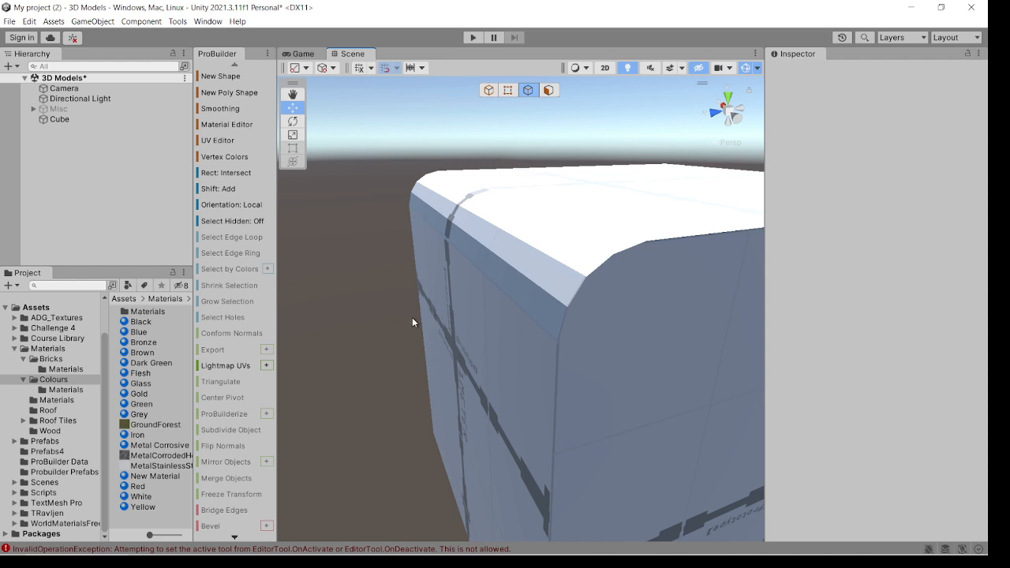
middle_click_drag(408, 305, 384, 317)
scroll(385, 318, "down", 1)
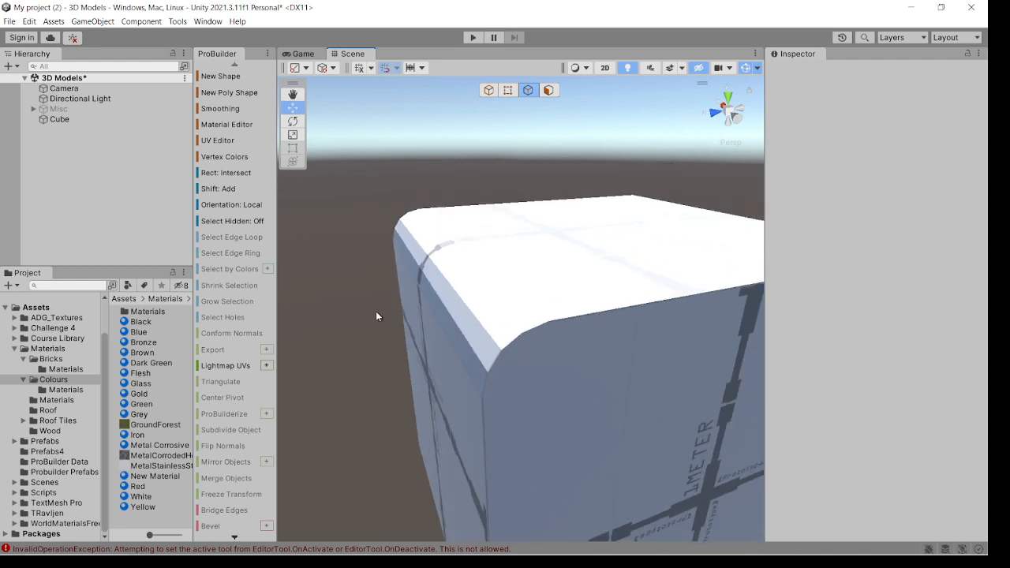
left_click_drag(556, 319, 539, 354, "alt")
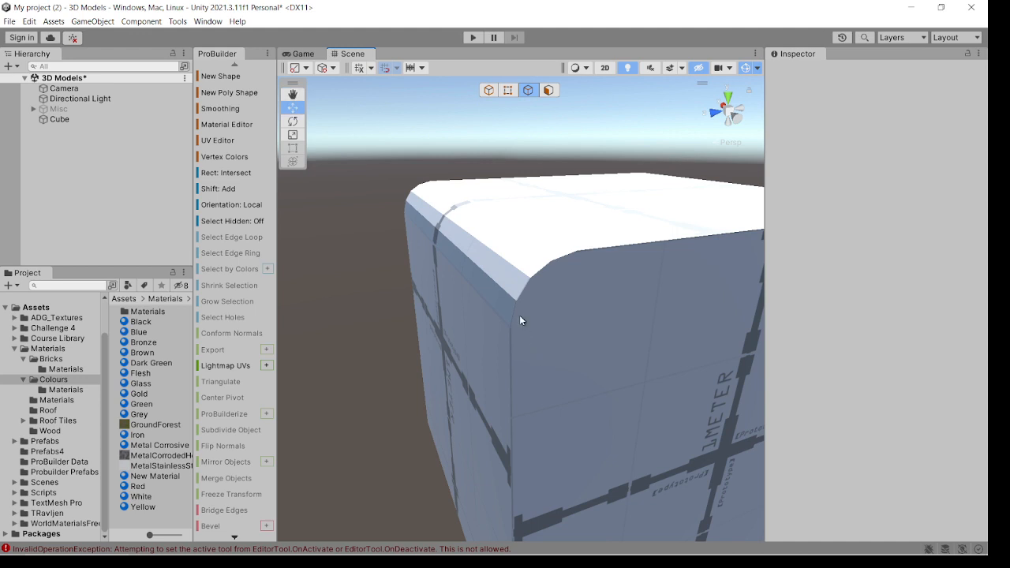
left_click_drag(446, 250, 483, 260, "alt")
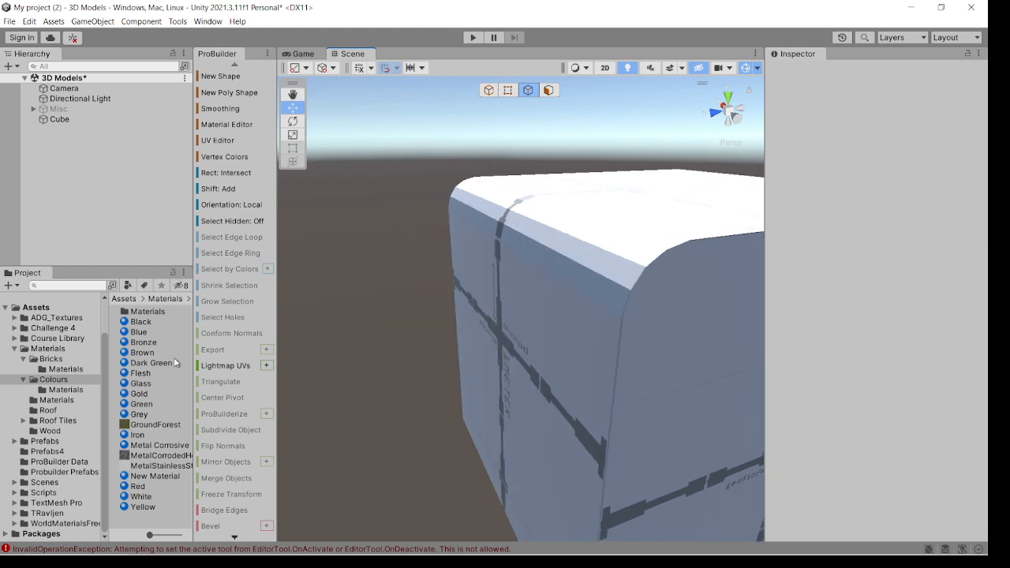
- Apply the Bronze material to the cube and view its rounded edge from another side
left_click_drag(144, 344, 493, 354)
left_click_drag(422, 420, 540, 425, "alt")
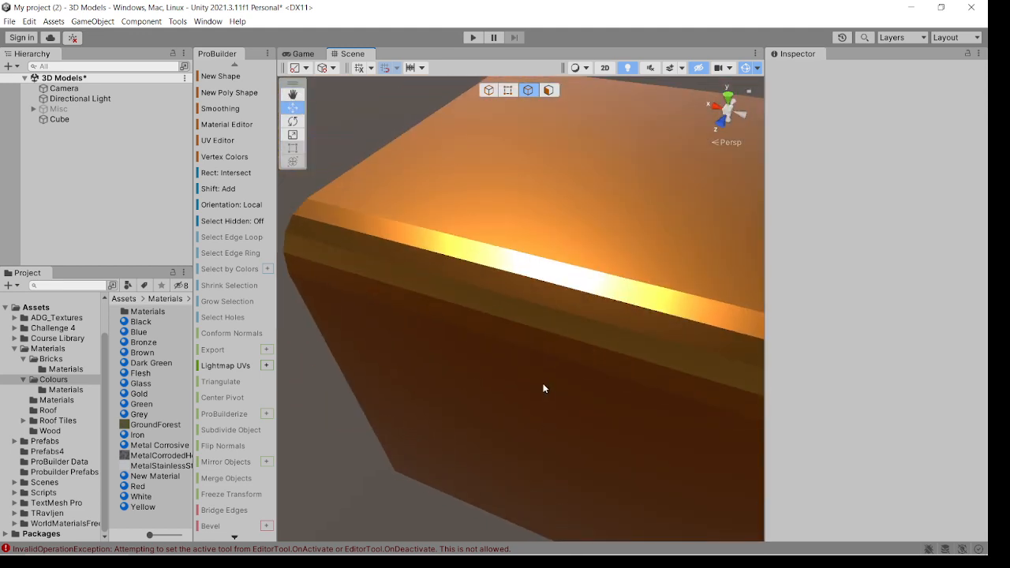
left_click_drag(544, 388, 539, 341, "alt")
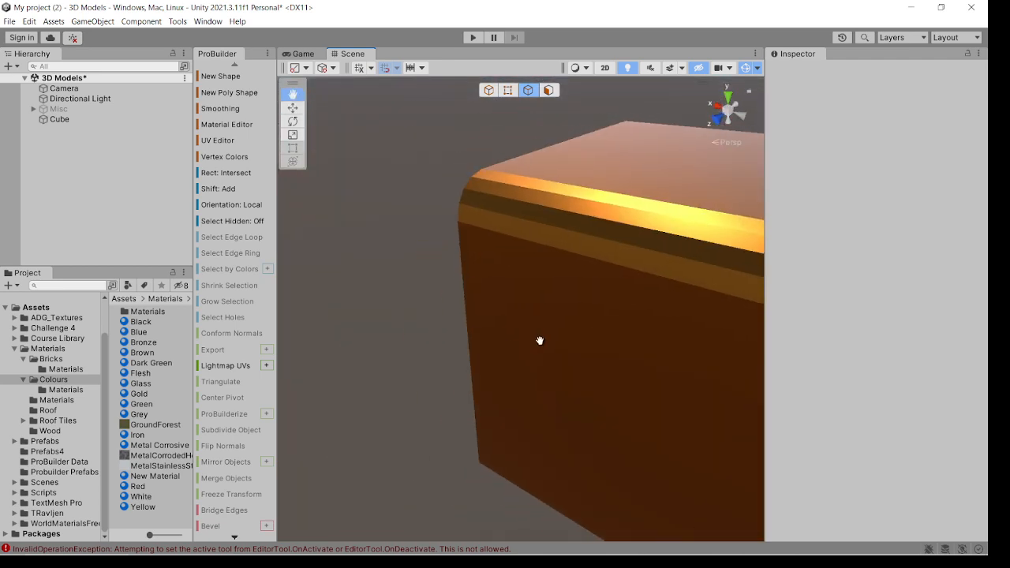
- Switch to face selection and select the cube's top face, the narrow strips along the rounded edge and the adjoining side face
left_click(548, 90)
left_click_drag(552, 171, 537, 293, "alt")
left_click(532, 264)
left_click(538, 297)
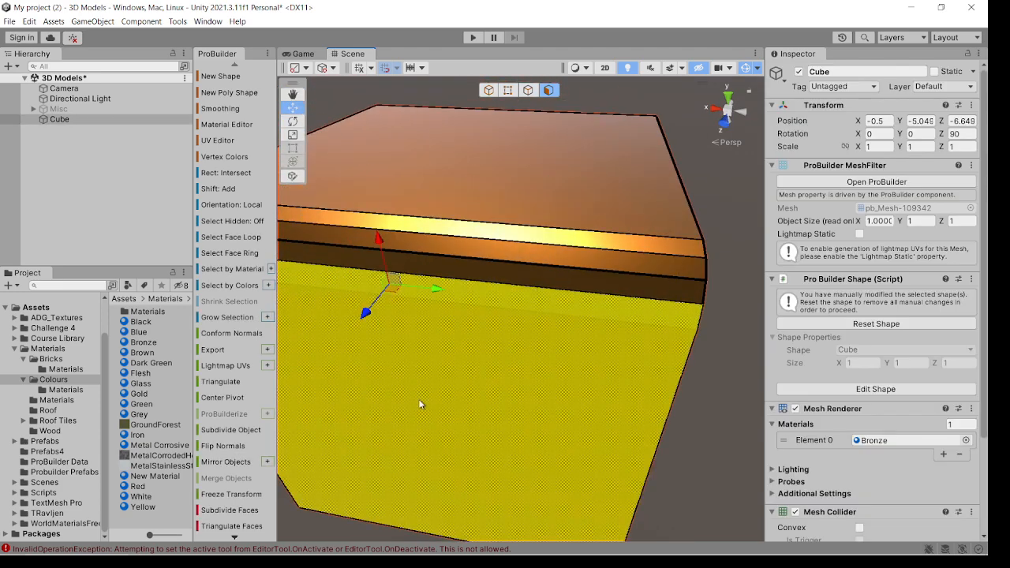
left_click_drag(420, 404, 538, 187)
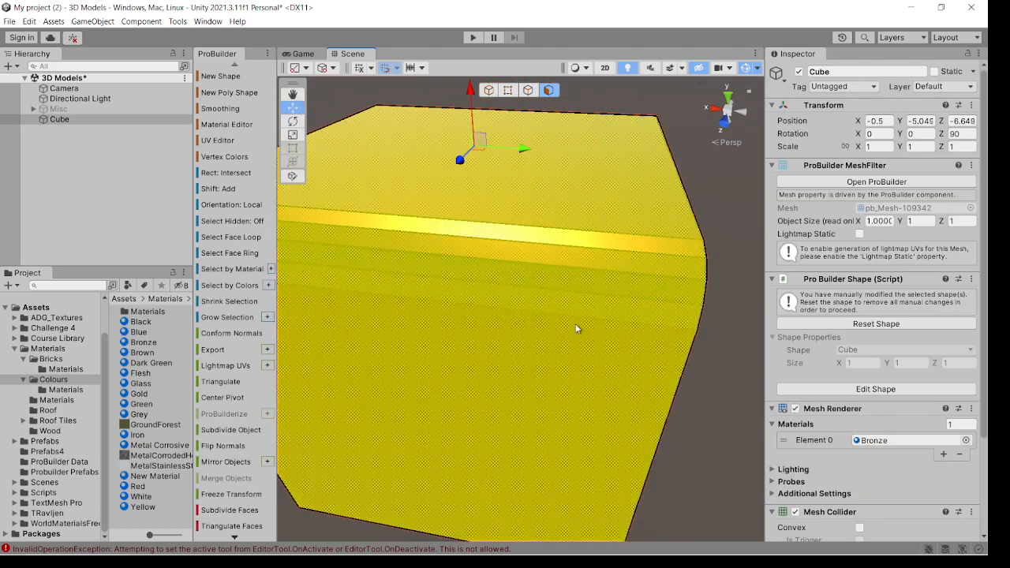
left_click_drag(575, 329, 378, 258, "alt")
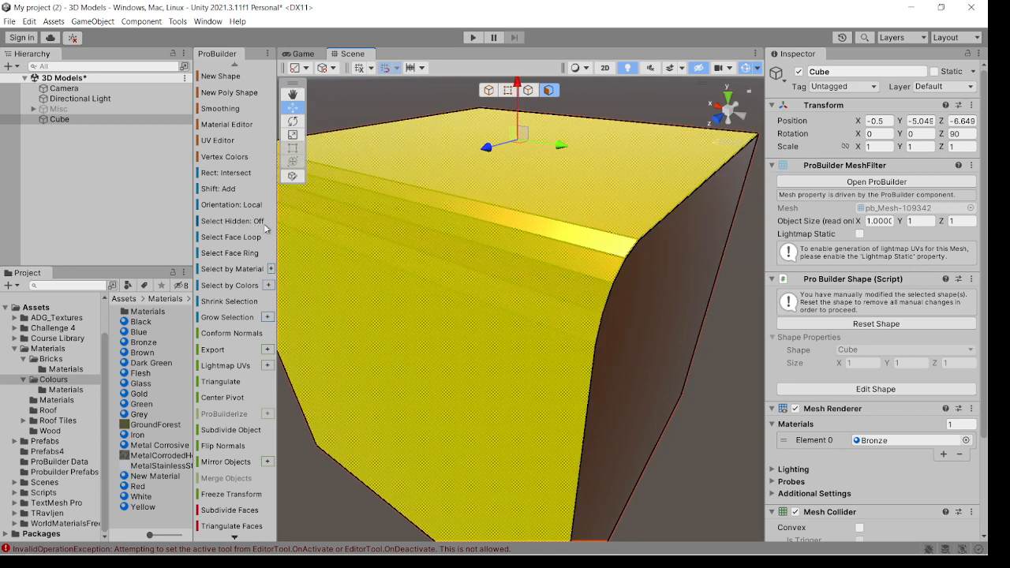
left_click_drag(727, 329, 466, 377, "alt")
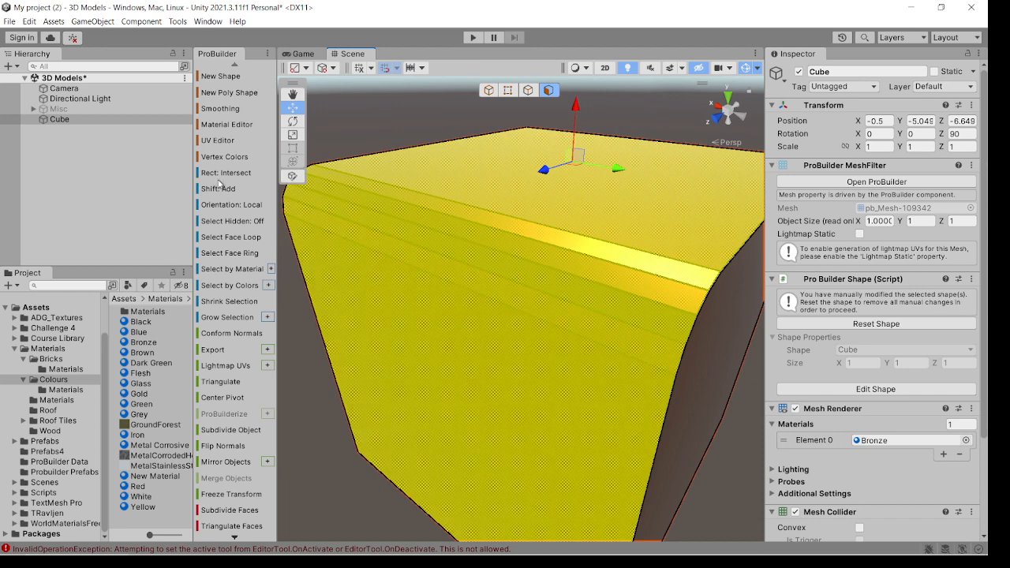
- Assign the selected faces to smoothing group 18, close the Smooth Group Editor and view the rounded edge on the deselected cube
left_click(235, 110)
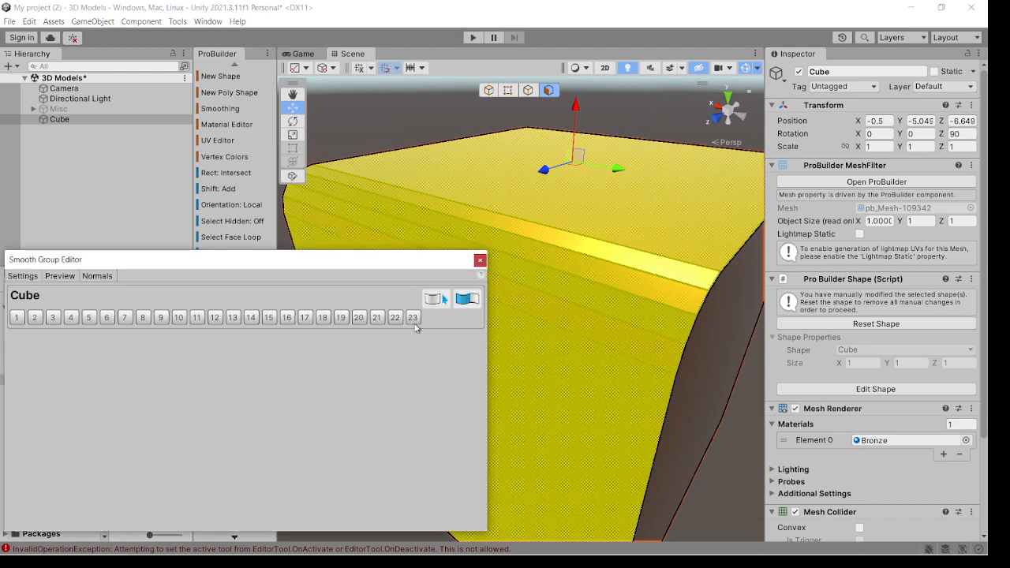
left_click(327, 319)
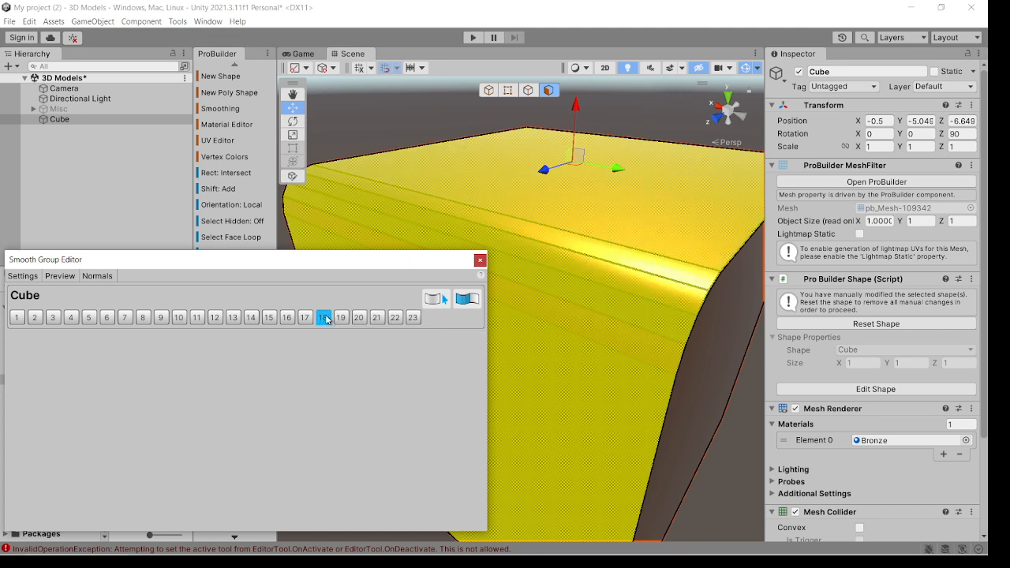
left_click(741, 433)
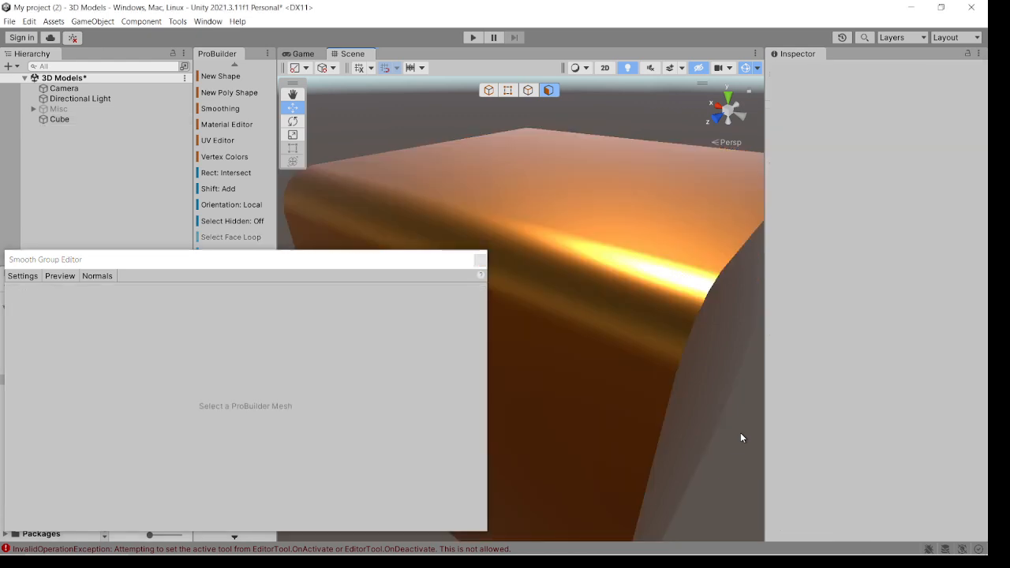
left_click(480, 260)
mouse_move(572, 367)
middle_mouse_down()
mouse_move(623, 389)
mouse_move(563, 365)
middle_mouse_up()
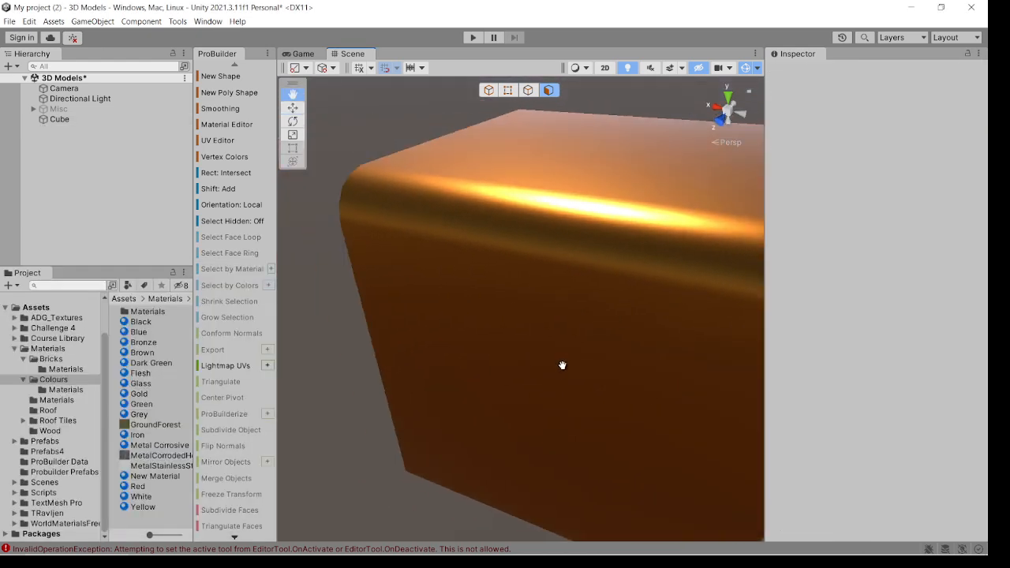
left_click_drag(563, 365, 472, 301, "alt")
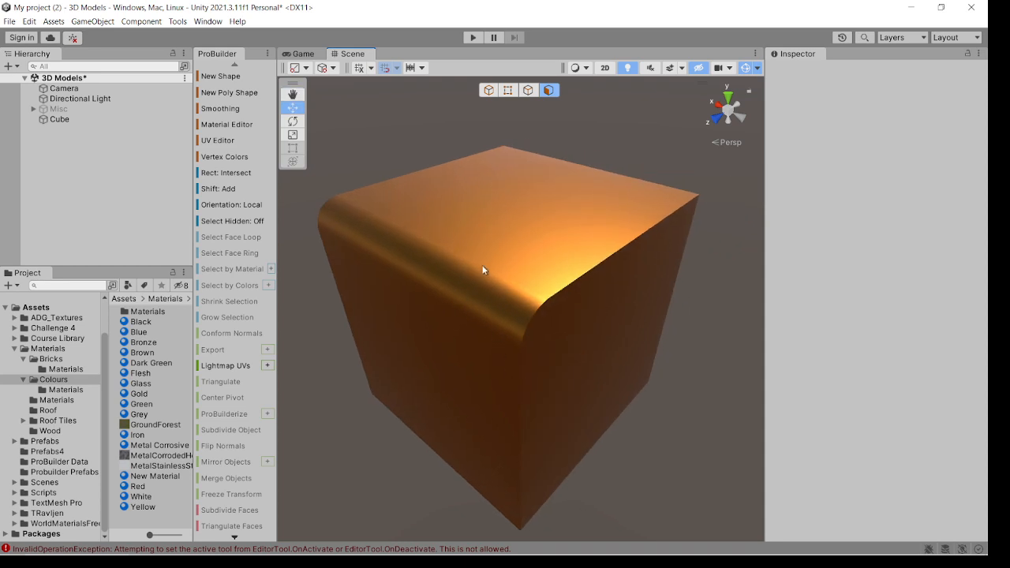